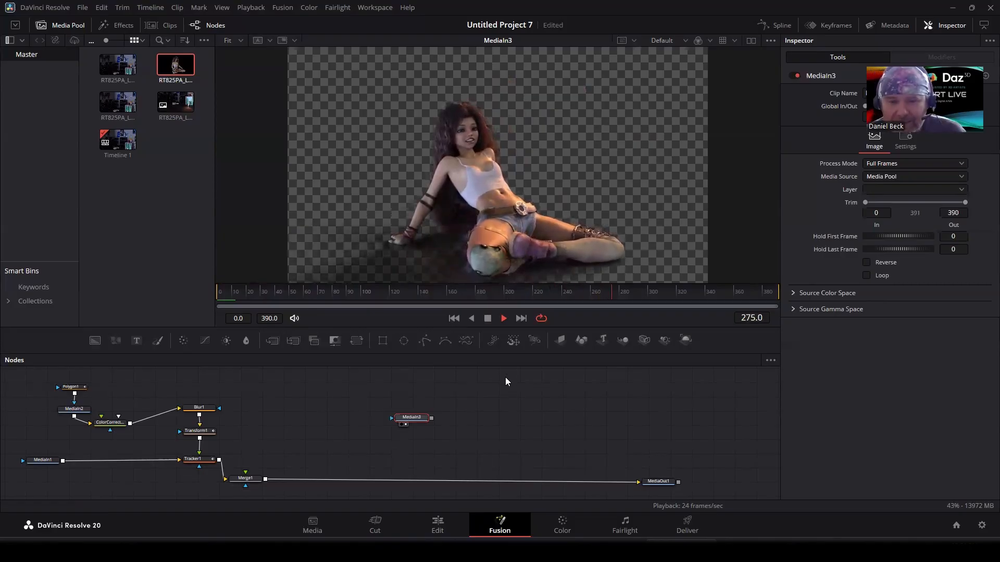
Show the MediaIn1 background clip in the viewer and play it from the first frame
left_click(487, 319)
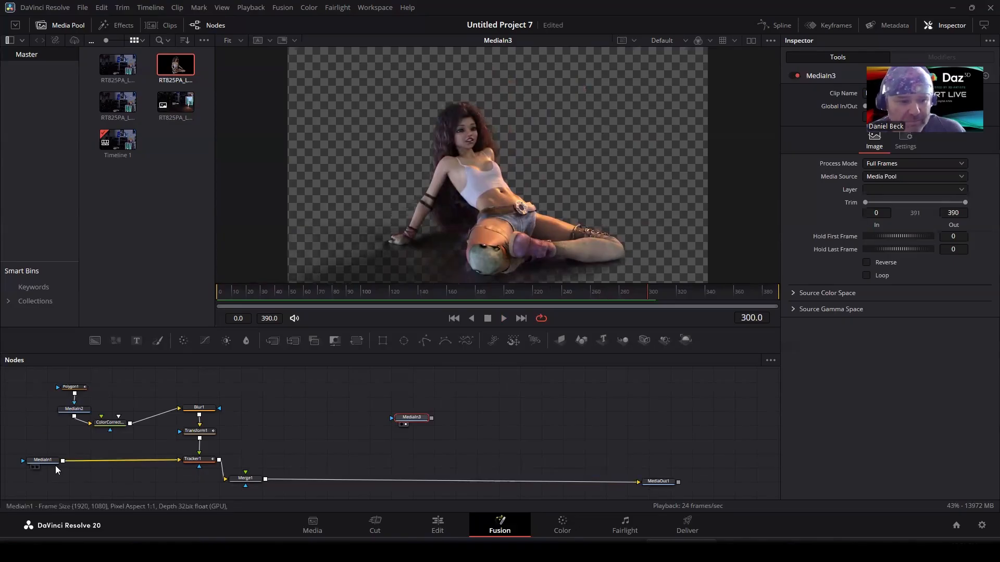
left_click_drag(52, 461, 435, 244)
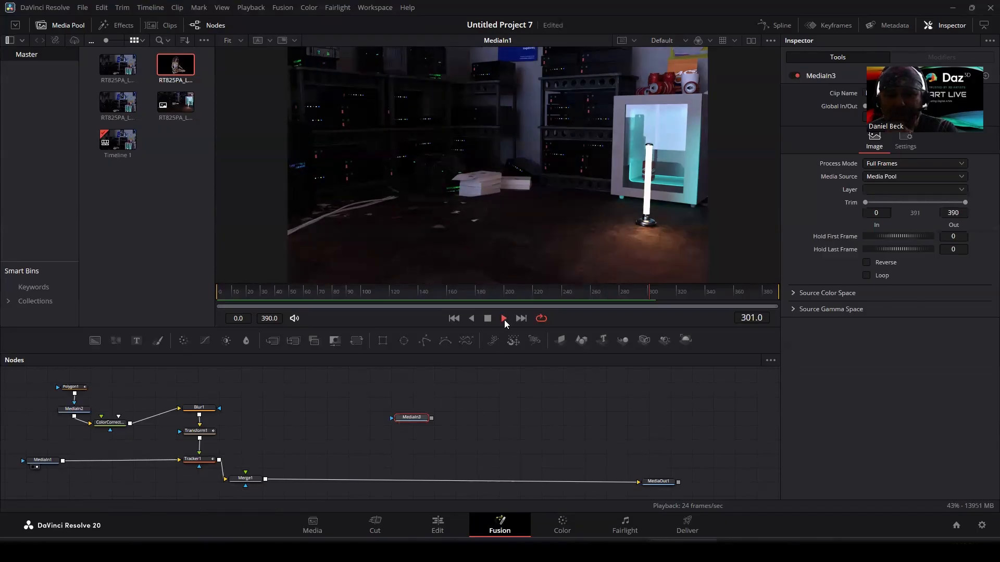
left_click_drag(352, 295, 210, 300)
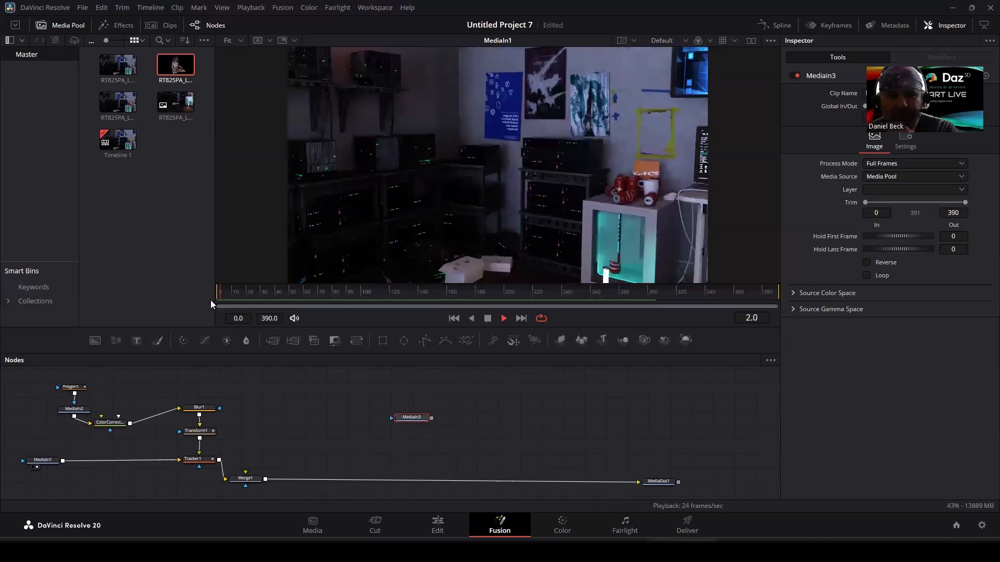
key("space")
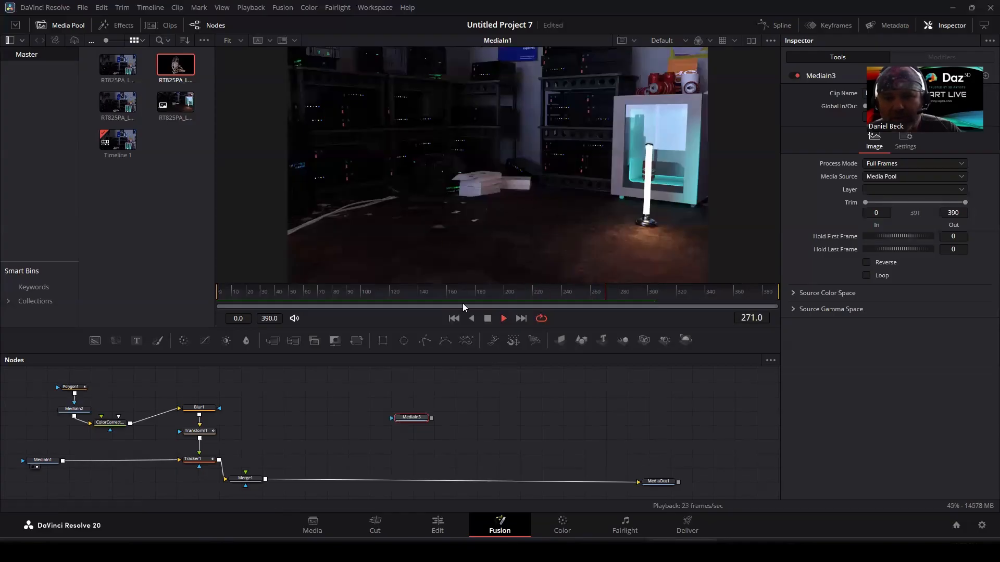
left_click(486, 319)
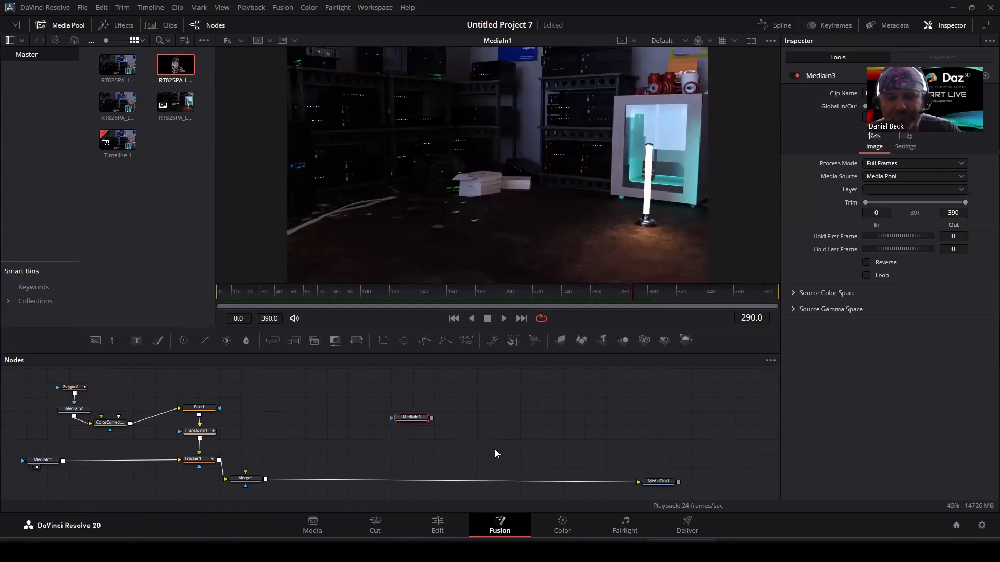
Show the MediaIn3 character clip in the viewer and scrub it from the last frame back to frame 0
mouse_move(372, 291)
left_mouse_down()
mouse_move(293, 295)
mouse_move(376, 299)
left_mouse_up()
left_click_drag(413, 415, 474, 272)
scroll(516, 418, "down", 4)
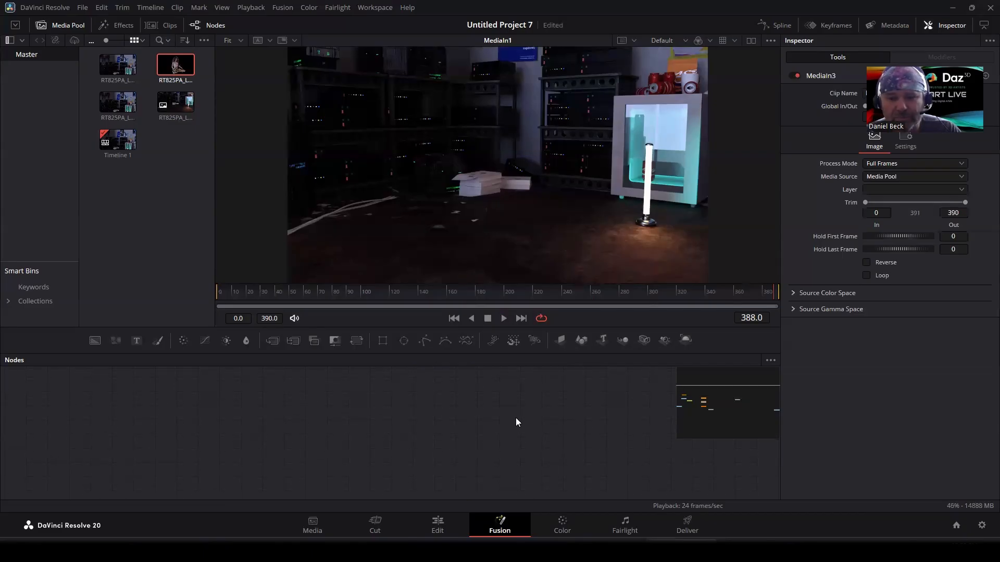
left_click_drag(413, 379, 471, 246)
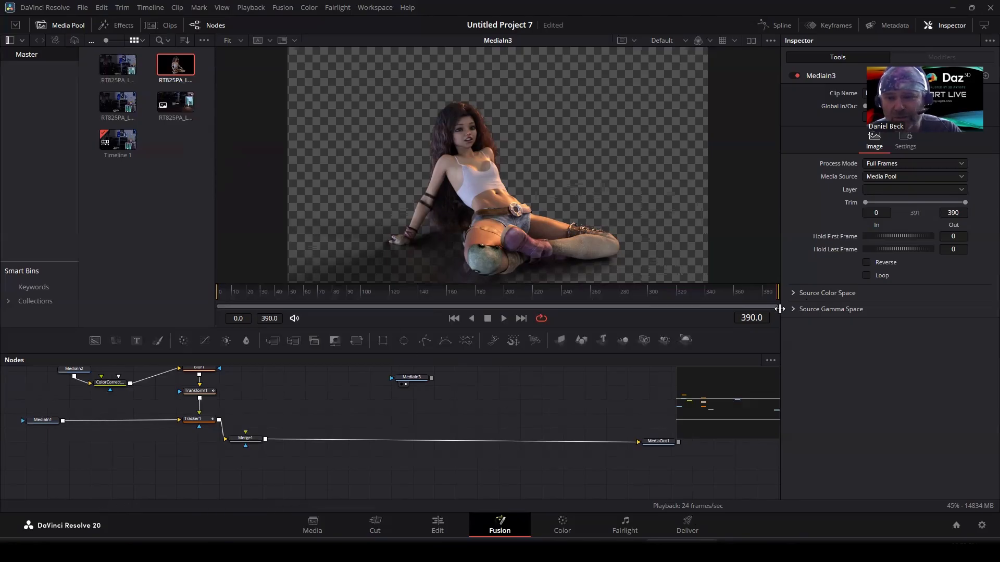
left_click_drag(776, 296, 217, 298)
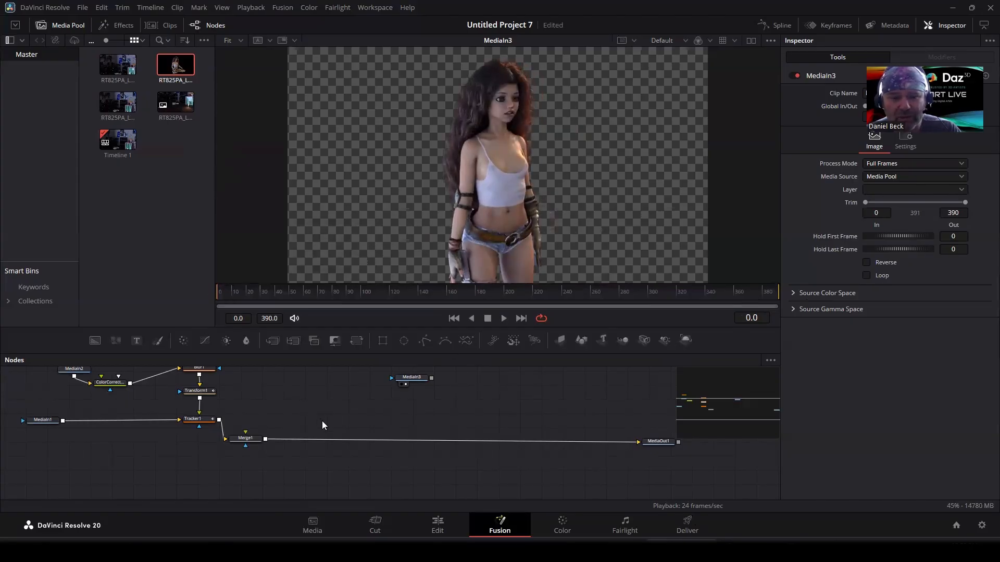
Play the MediaOut1 composite from frame 0 and compare it with the original MediaIn1 clip
left_click_drag(658, 443, 615, 227)
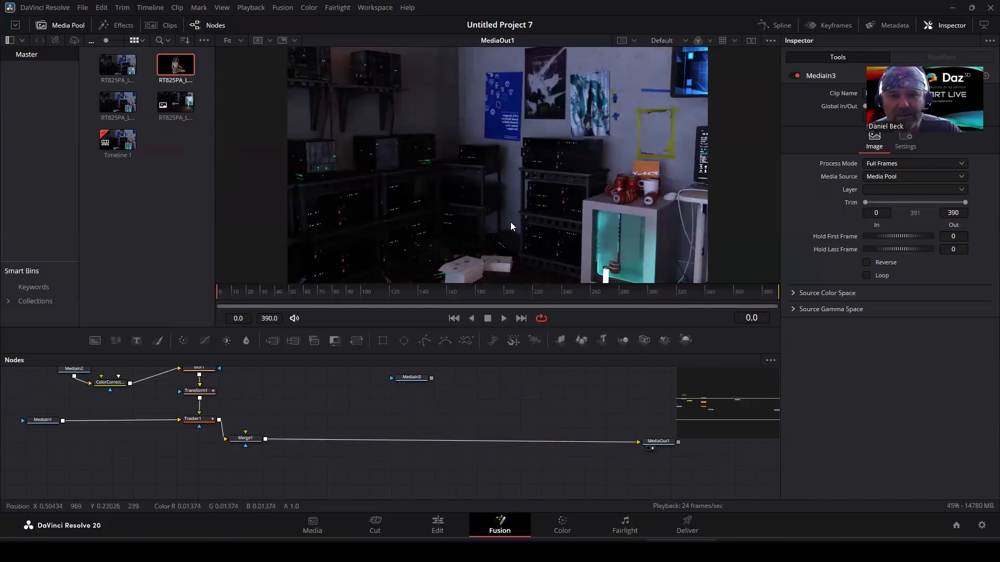
left_click(503, 318)
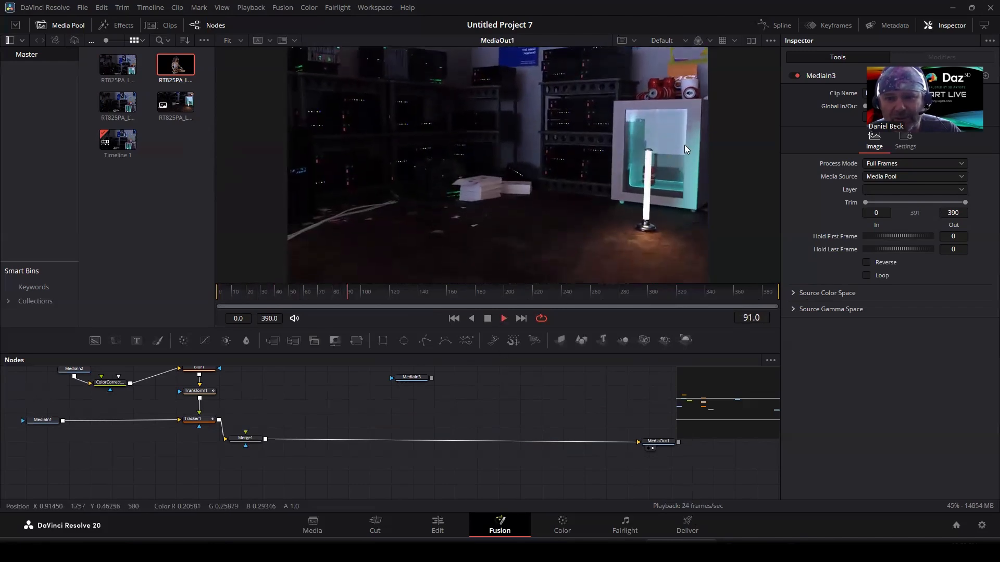
left_click(35, 427)
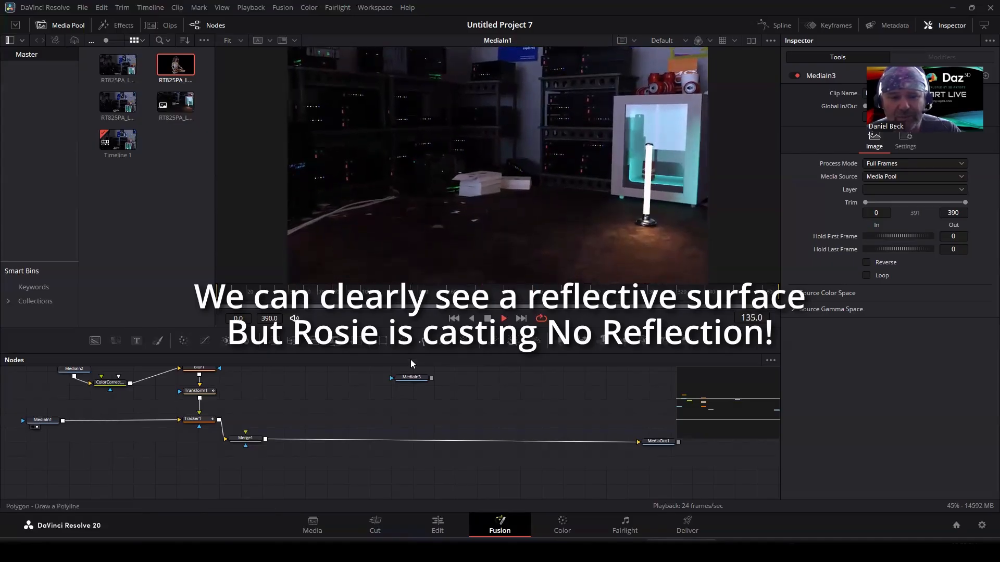
left_click(489, 320)
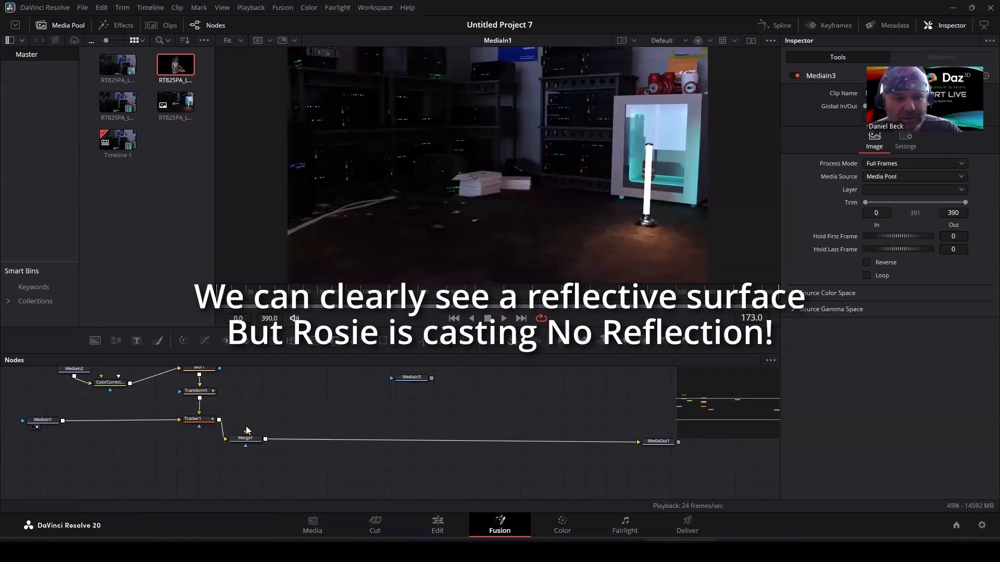
Display Tracker1 in the viewer at frame 100 and open its tracker list to examine the tracked point
scroll(269, 426, "up", 2)
left_click_drag(196, 450, 454, 255)
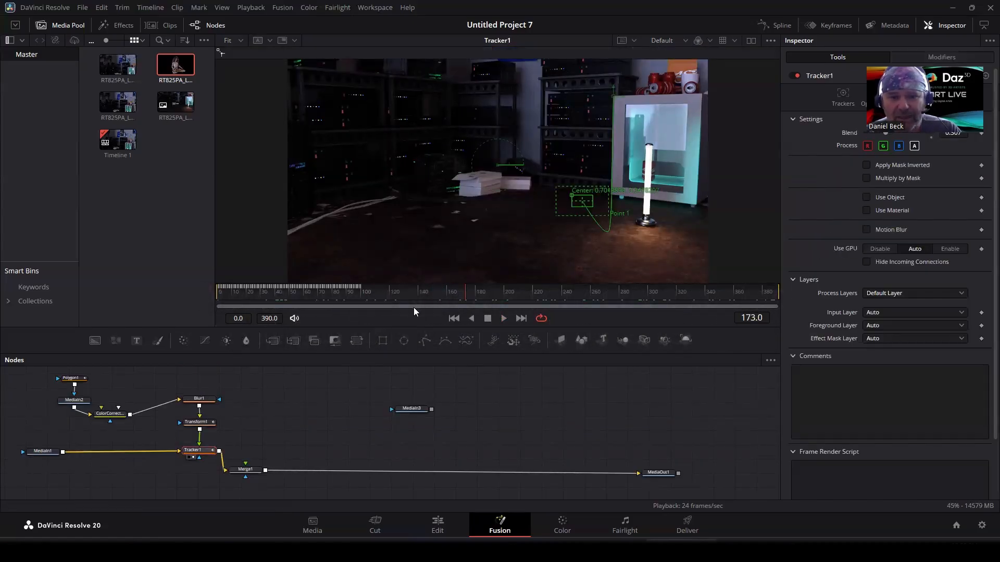
left_click(361, 296)
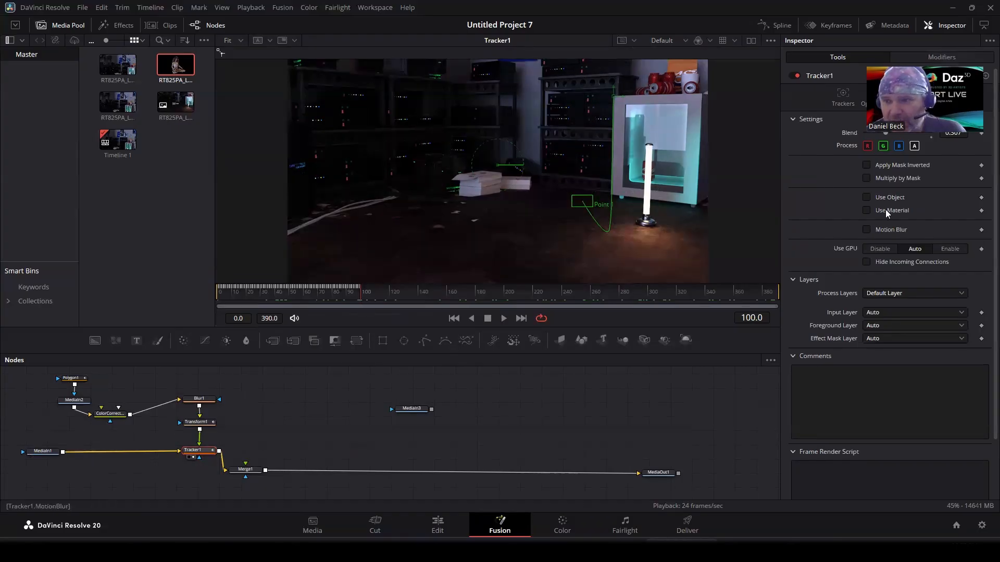
left_click(843, 97)
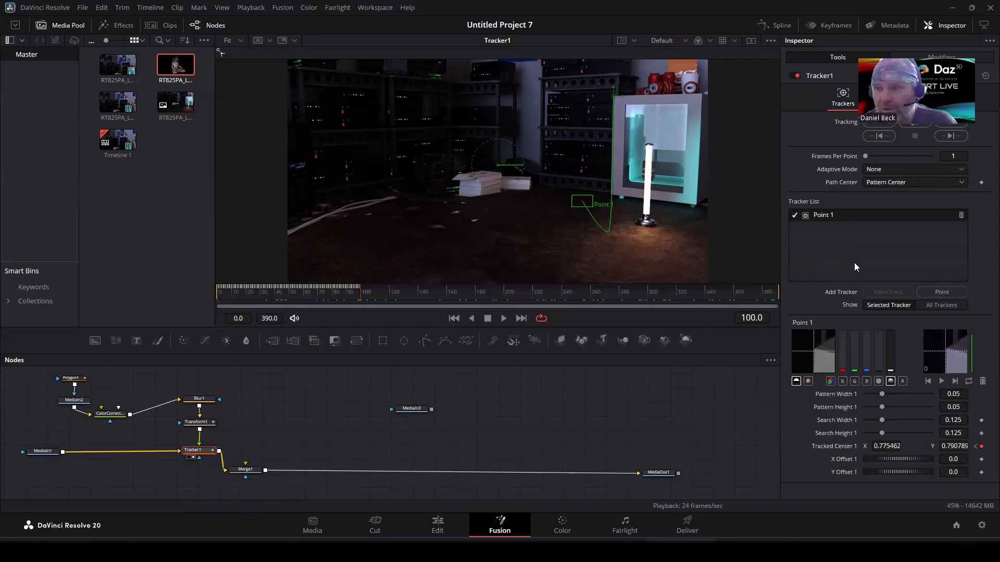
View the MediaIn2, MediaIn3 and Polygon1 nodes one after another and examine the polygon mask's settings
left_click_drag(74, 400, 391, 245)
left_click_drag(422, 415, 498, 234)
left_click_drag(80, 382, 447, 230)
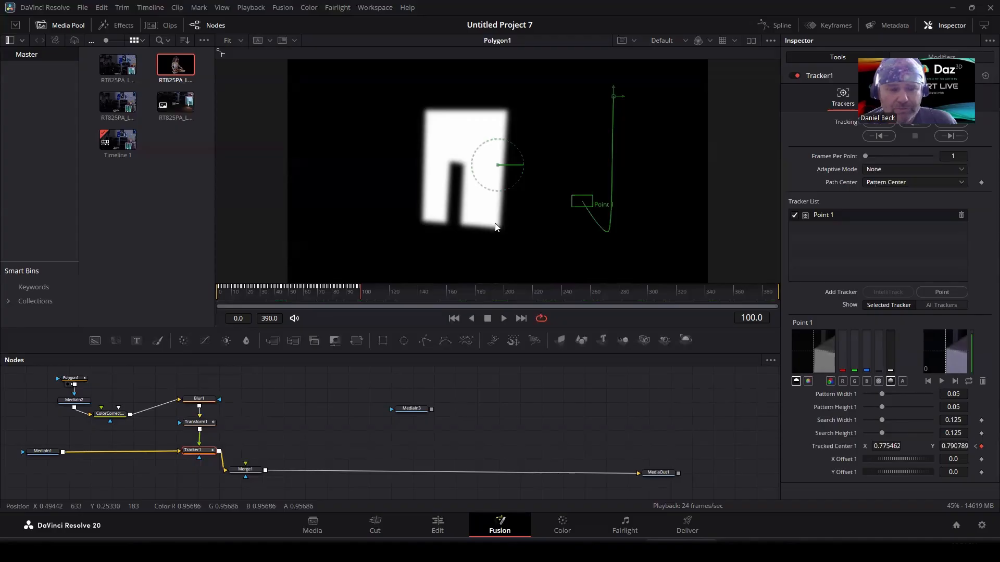
left_click(74, 378)
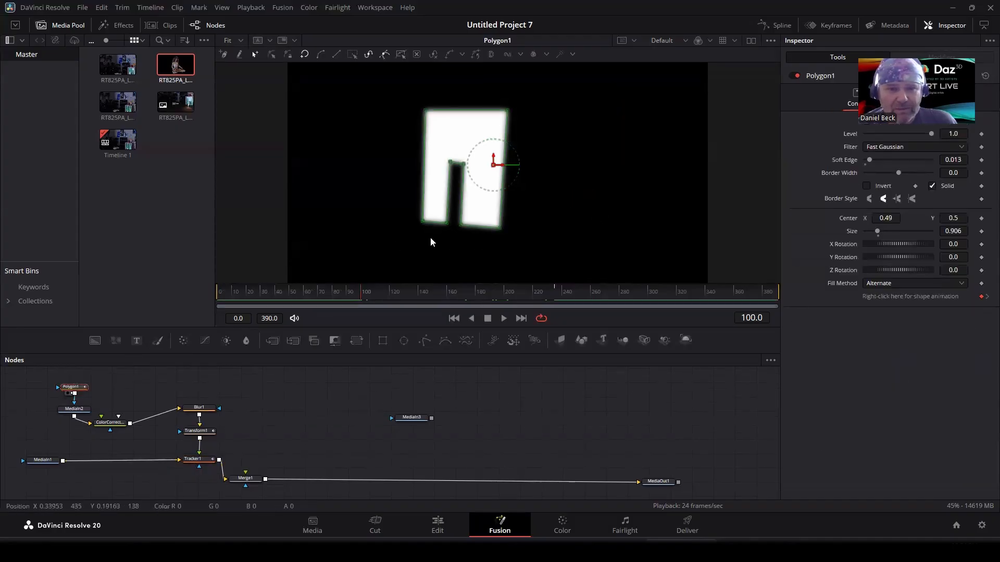
Examine the Blur1 and Transform1 settings and return the viewer to the MediaOut1 composite
left_click(202, 408)
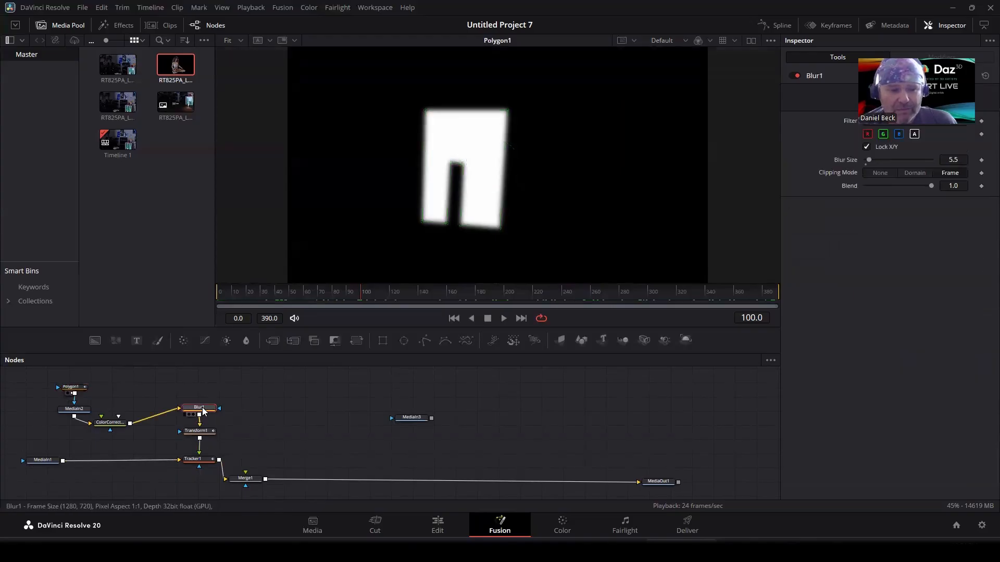
left_click(202, 434)
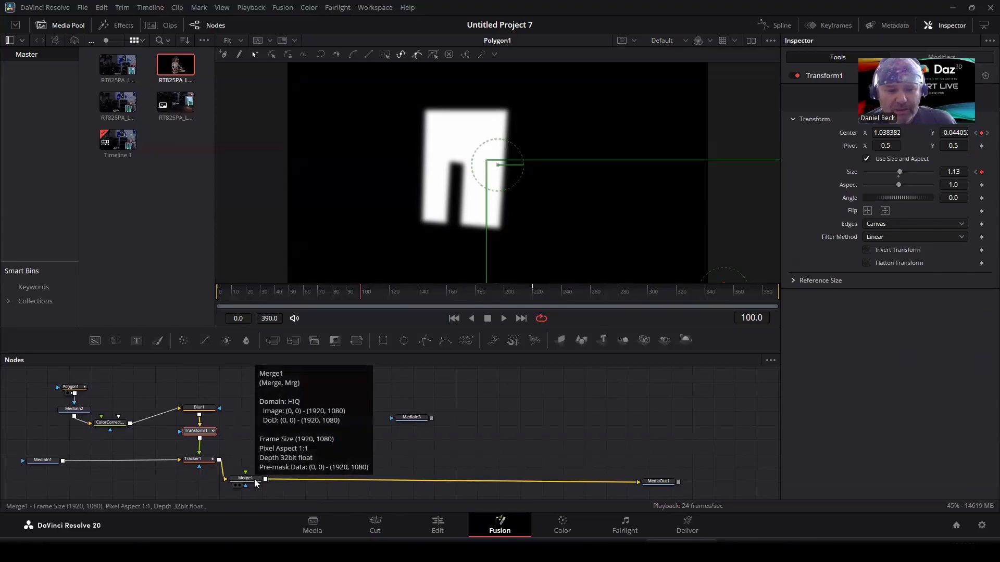
left_click_drag(665, 483, 645, 244)
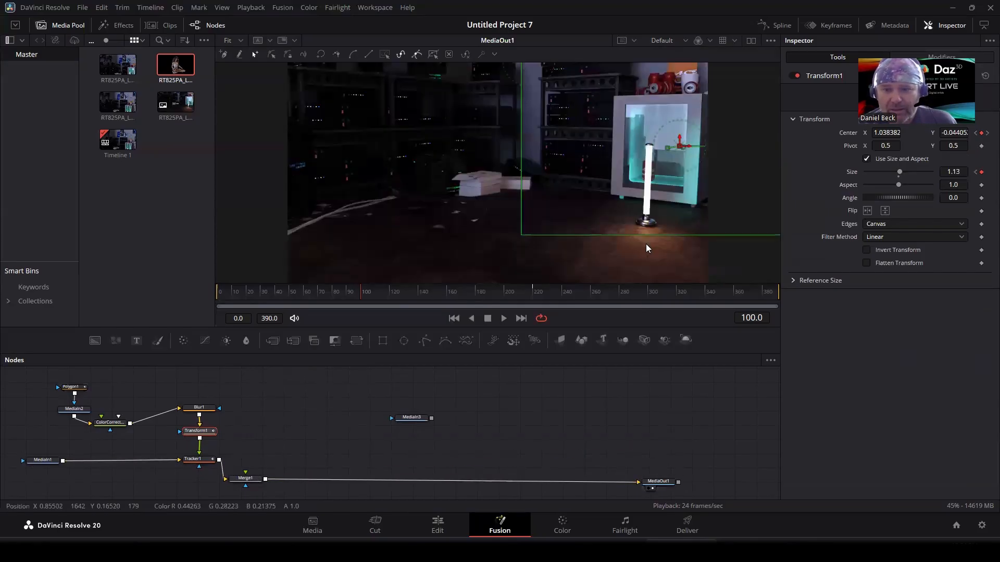
left_click(573, 396)
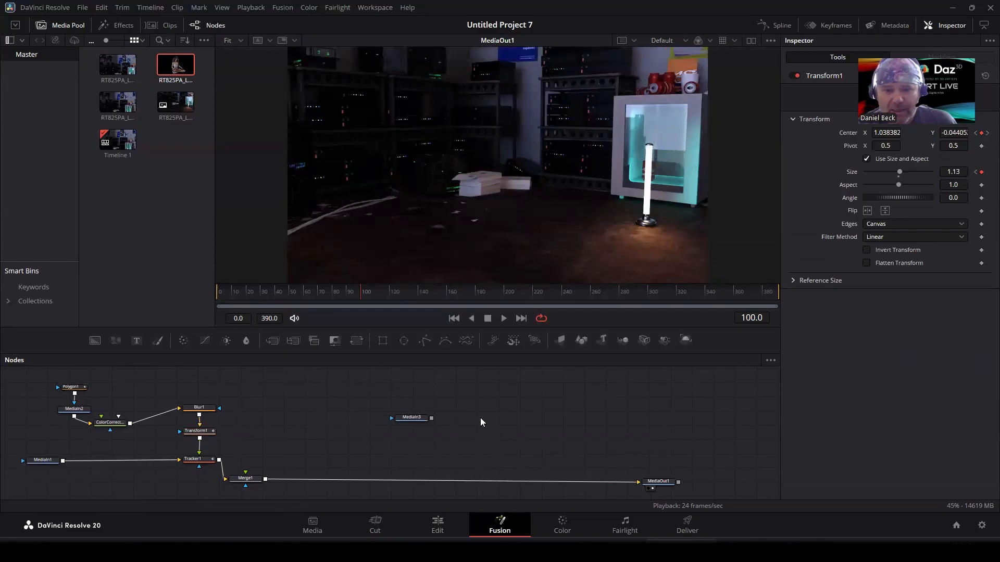
Review Tracker1's operation settings, including the available operation types, keeping Match Move
left_click(197, 461)
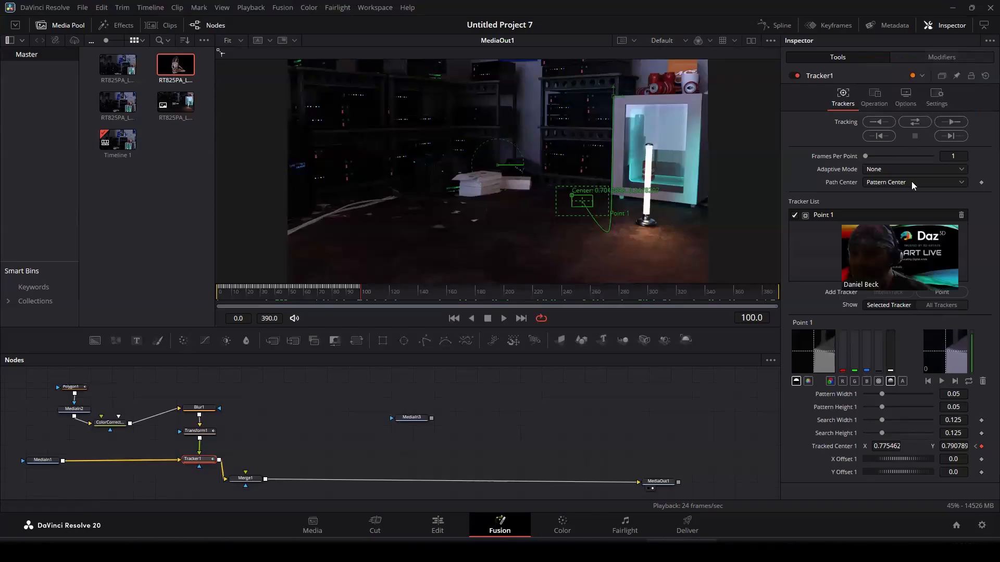
left_click(872, 97)
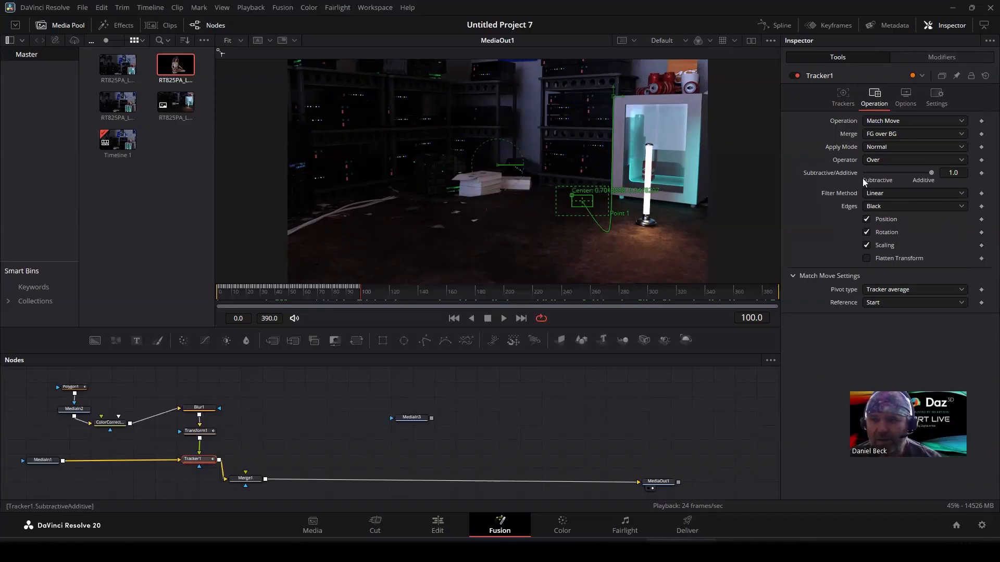
left_click(961, 120)
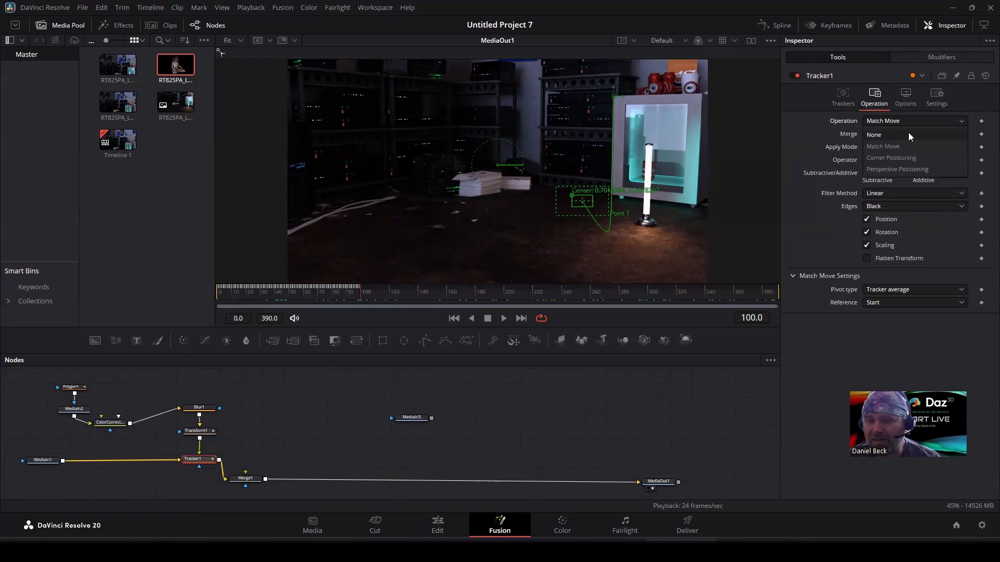
left_click(937, 123)
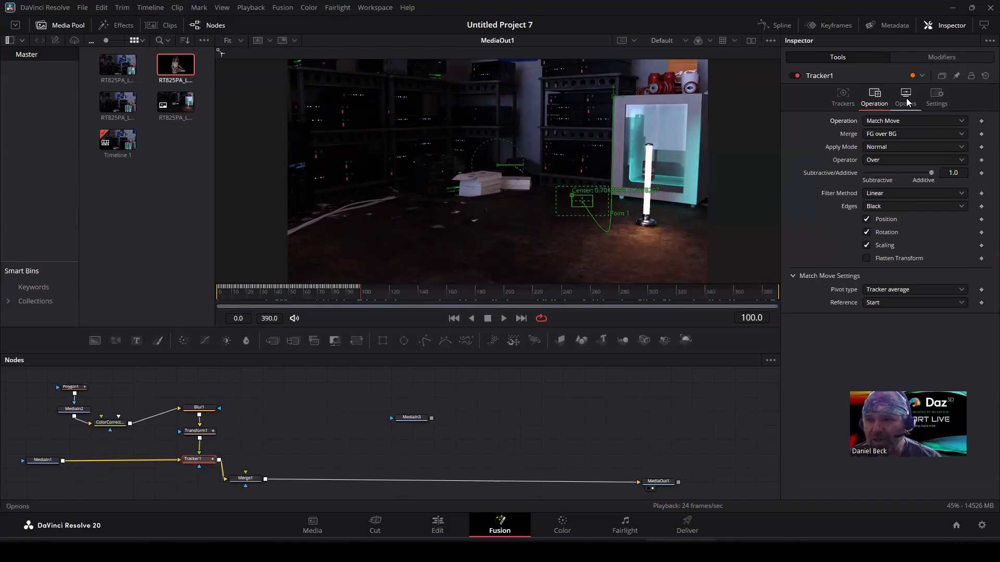
Try a higher Blend value in Tracker1's common settings and undo the change
left_click(935, 97)
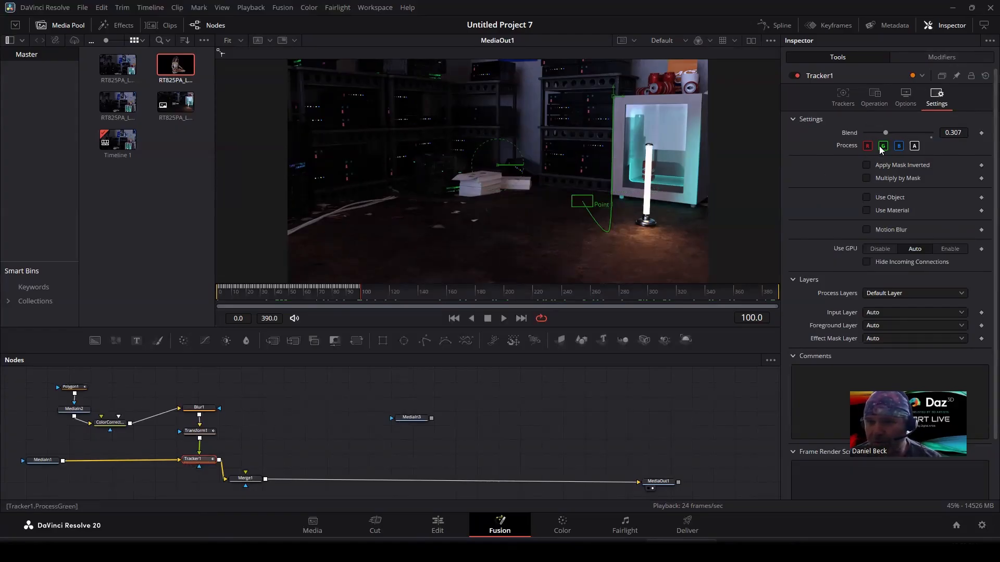
left_click_drag(886, 133, 915, 132)
key("ctrl+z")
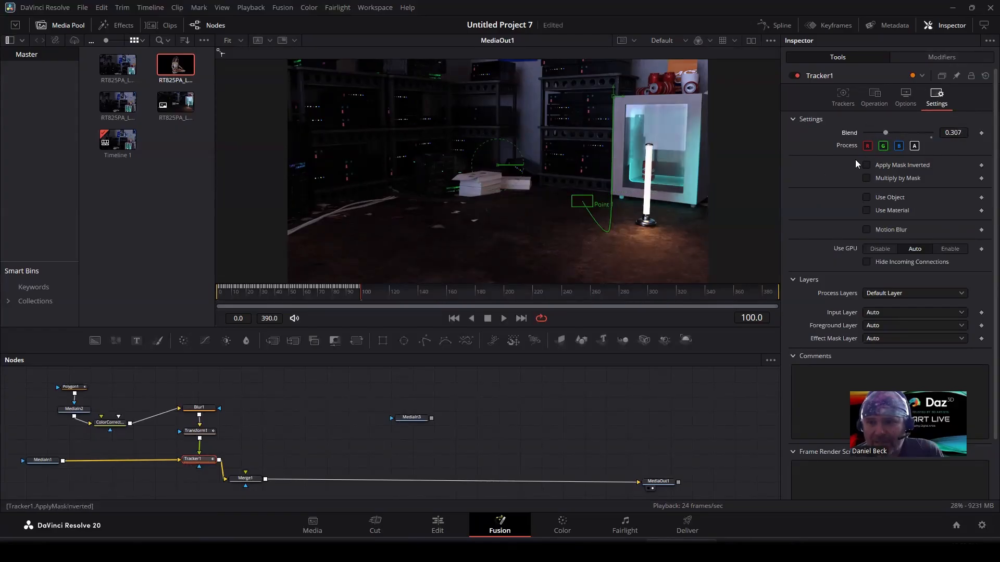
Examine the ColorCorrector1 correction values and compare the MediaIn3 character clip with the MediaOut1 composite
left_click(110, 425)
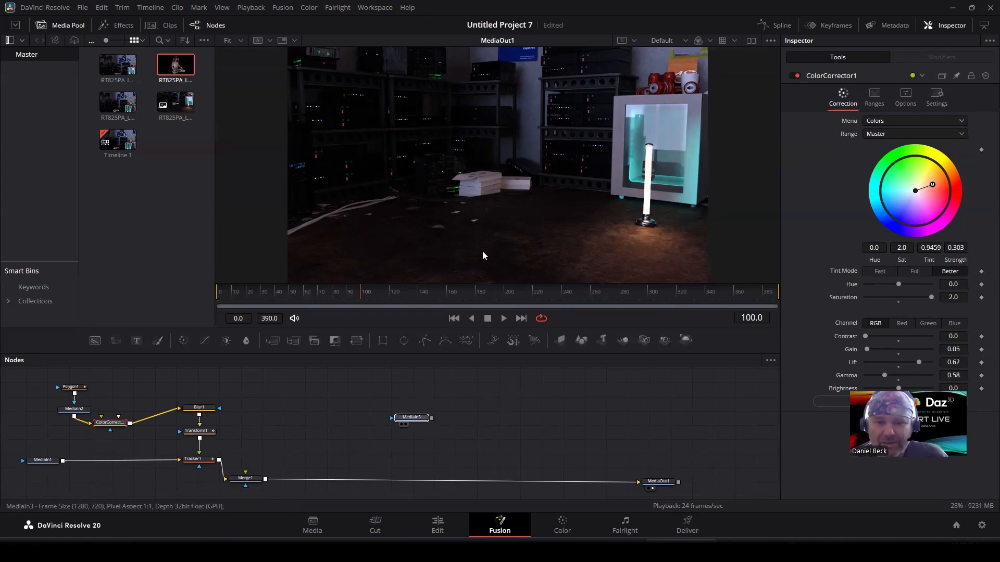
key("1")
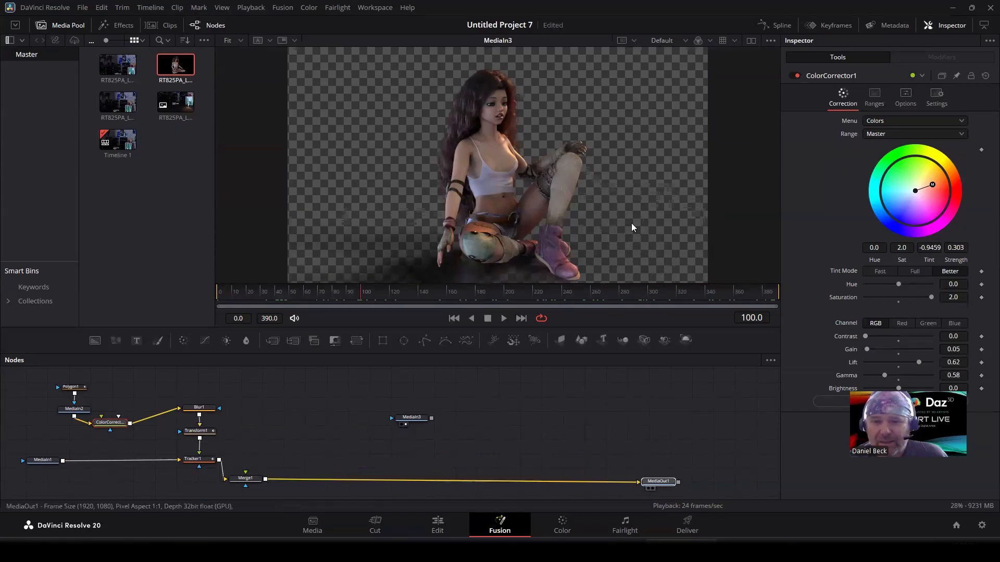
key("1")
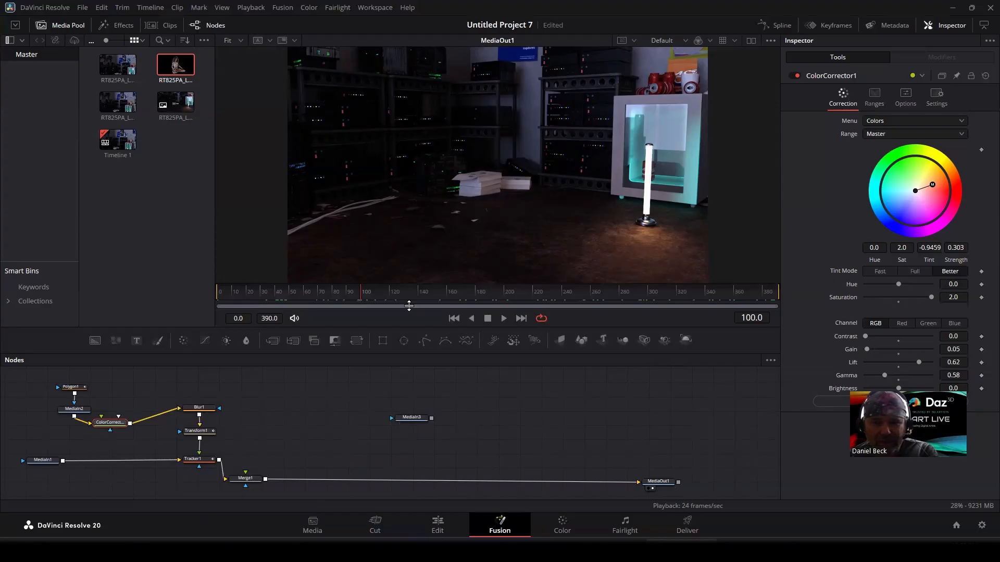
Scrub the MediaOut1 composite forward and back through the timeline to check how the reflection follows the camera
left_click_drag(365, 293, 378, 312)
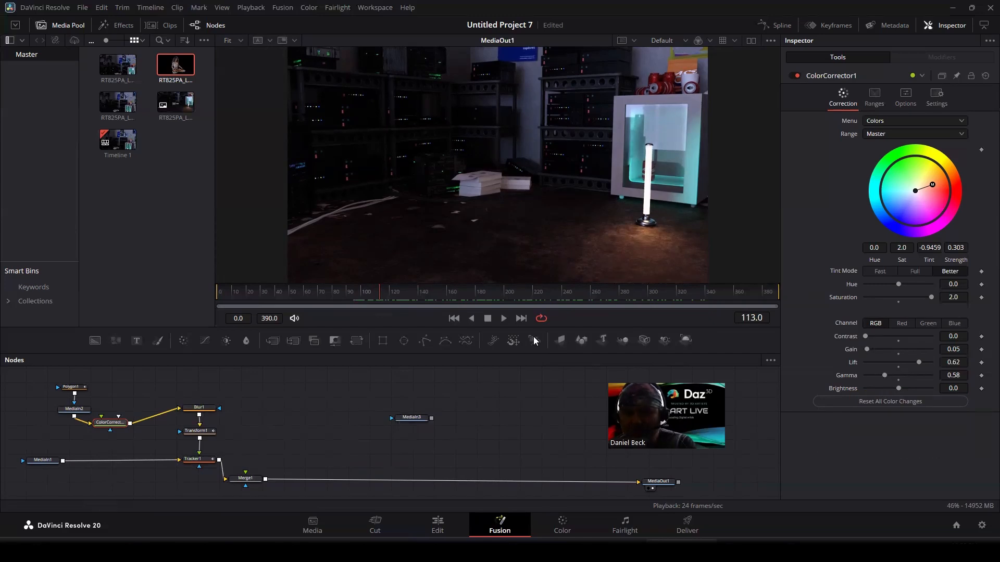
right_click(382, 297)
left_click_drag(383, 295, 693, 311)
left_click_drag(513, 313, 370, 343)
left_click_drag(431, 343, 233, 336)
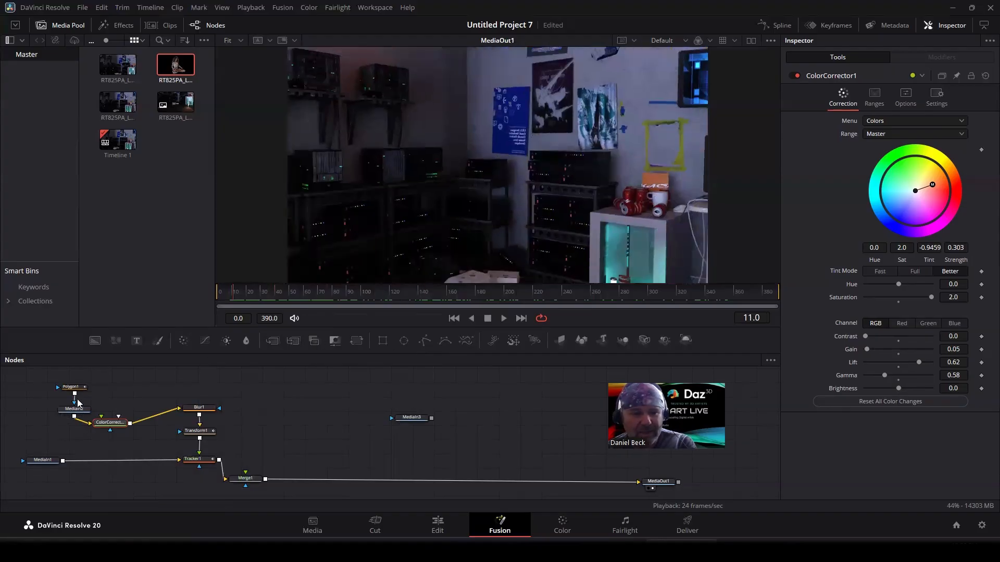
Examine Transform1's keyframes at frames 100 and 0, and the Polygon1 mask settings at frame 0
left_click(205, 432)
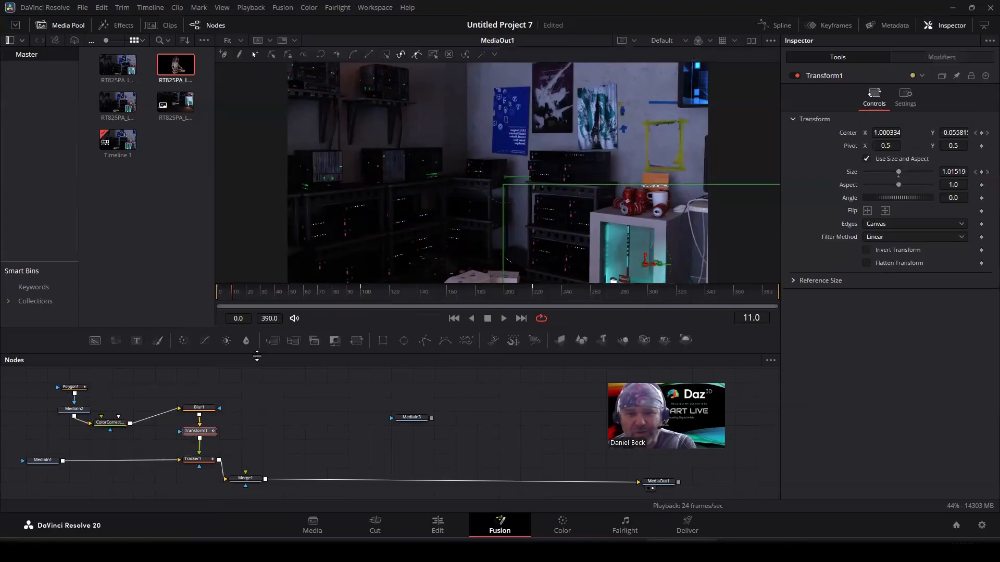
left_click(360, 292)
left_click_drag(298, 293, 212, 299)
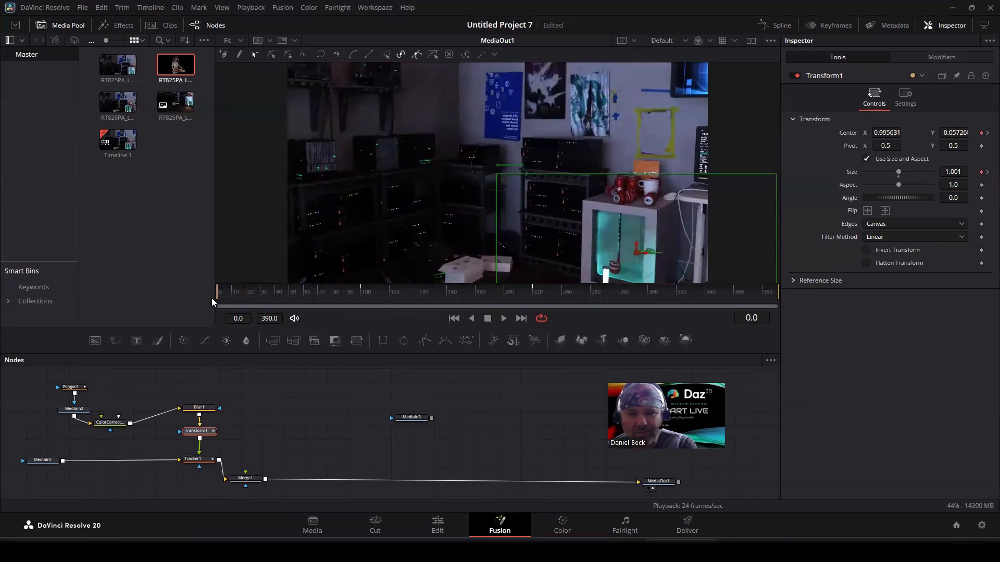
left_click(75, 389)
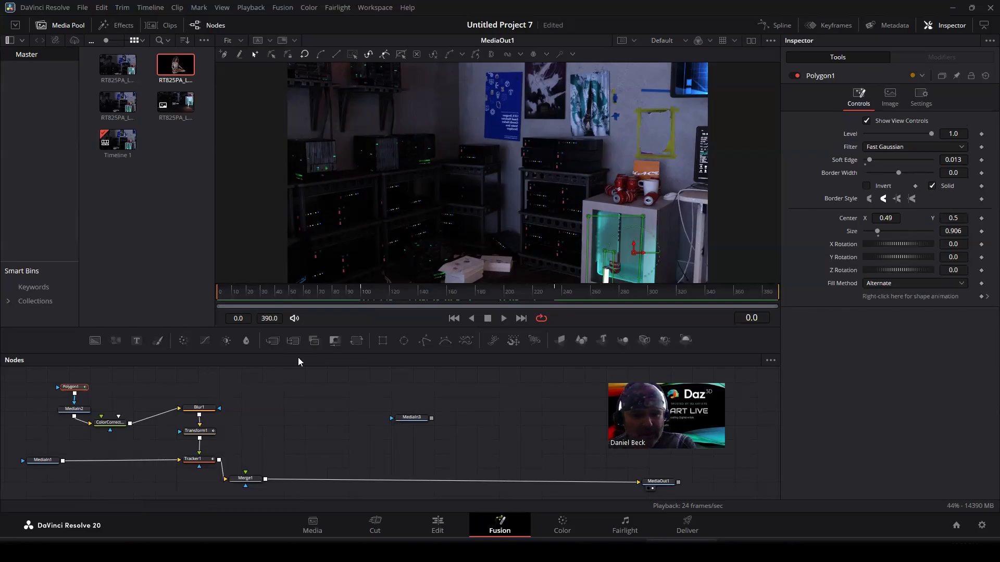
Merge the MediaIn3 character clip over Merge1's output and move the MediaIn3 node higher above the new merge node
left_click(296, 387)
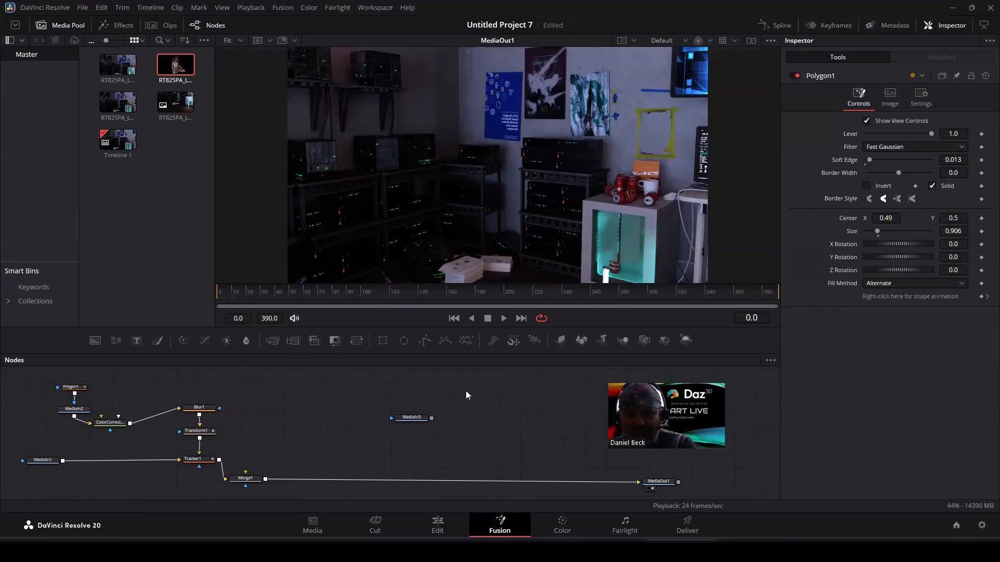
left_click_drag(431, 417, 268, 478)
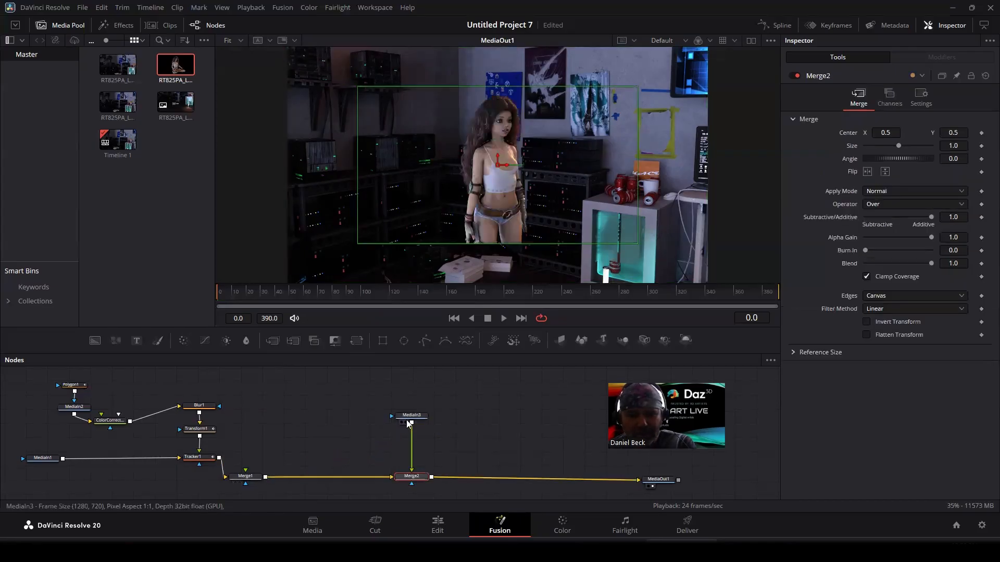
left_click_drag(411, 417, 412, 389)
Set Merge2's Size to 1.5 and shift the MediaIn3 node to the left in the node graph
left_click(412, 476)
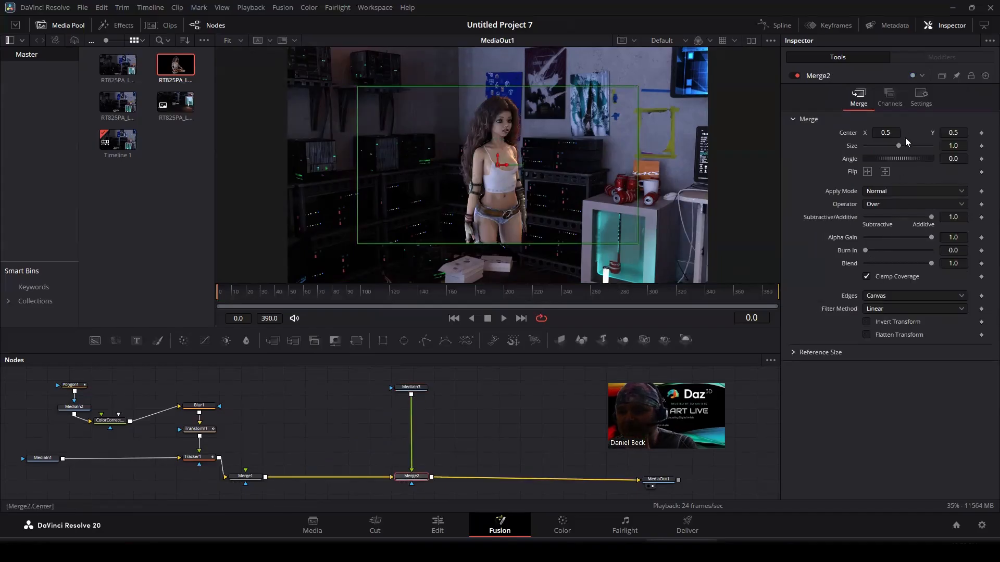
left_click_drag(899, 145, 901, 145)
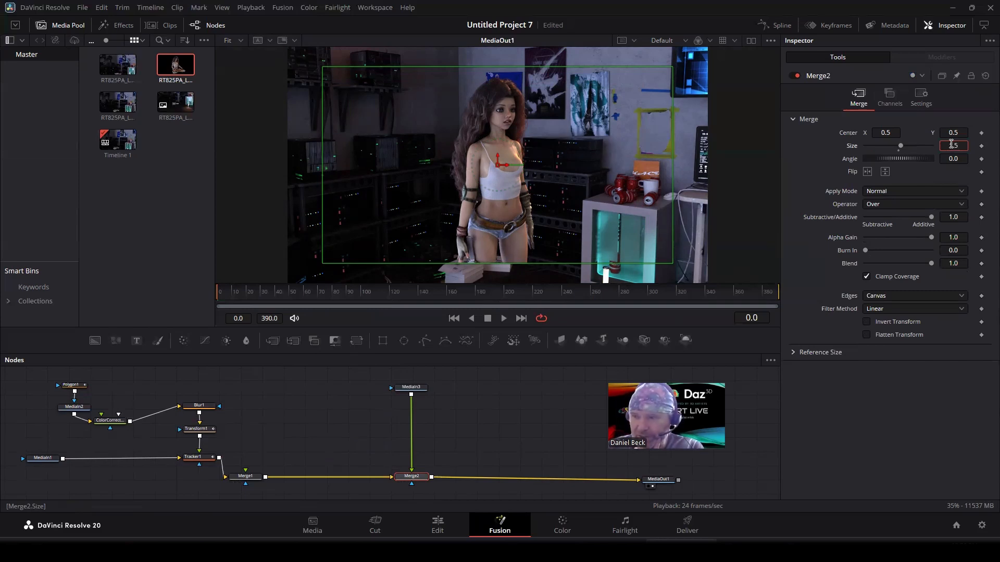
key("Tab")
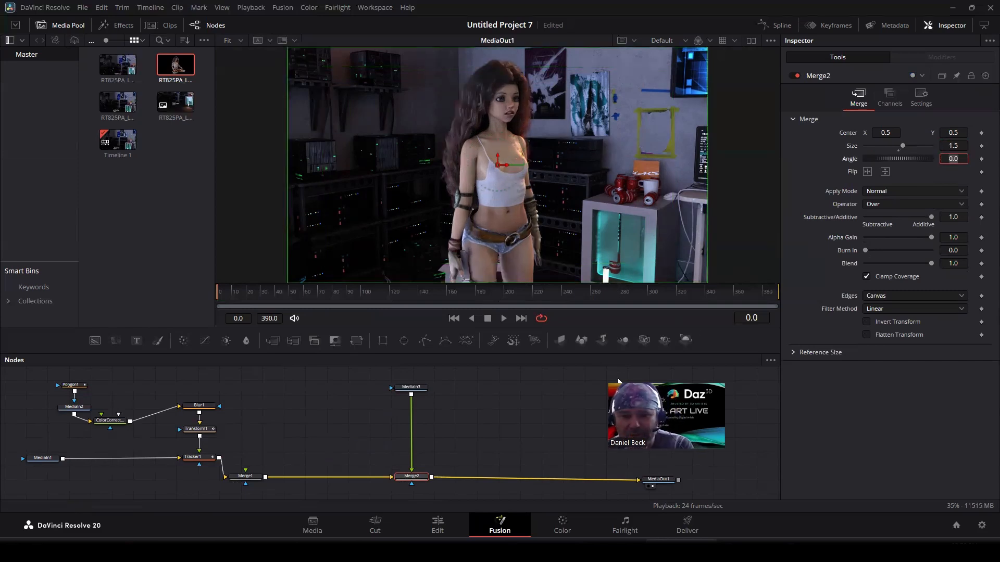
key("Return")
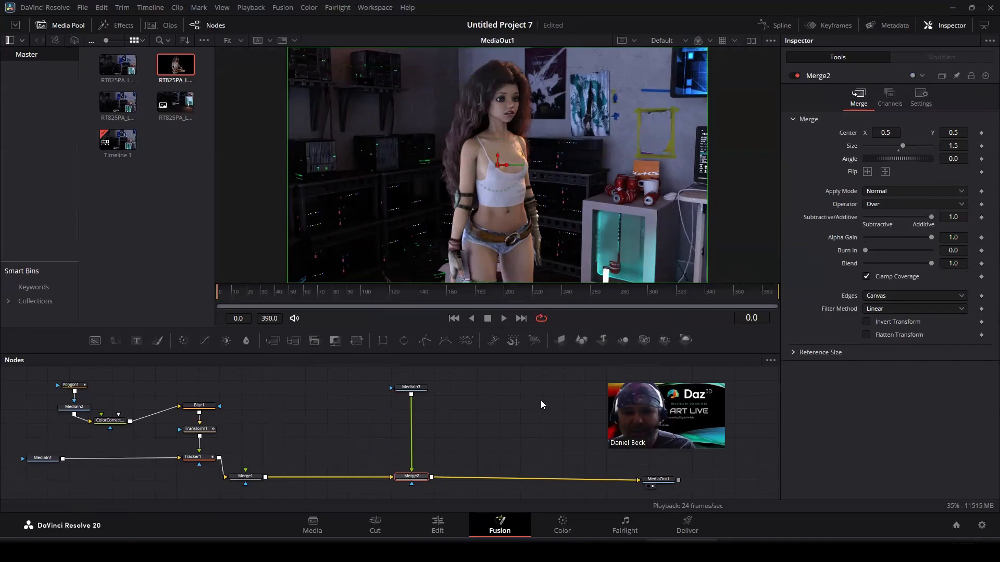
left_click_drag(416, 388, 369, 390)
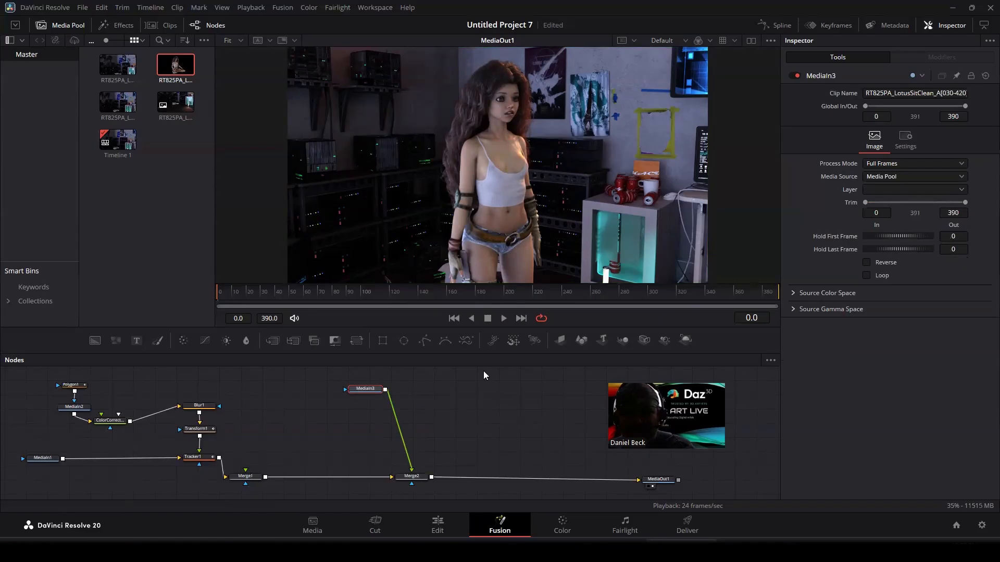
Play the MediaOut1 composite from frame 0 to check the character against the background, and stop playback
left_click(503, 319)
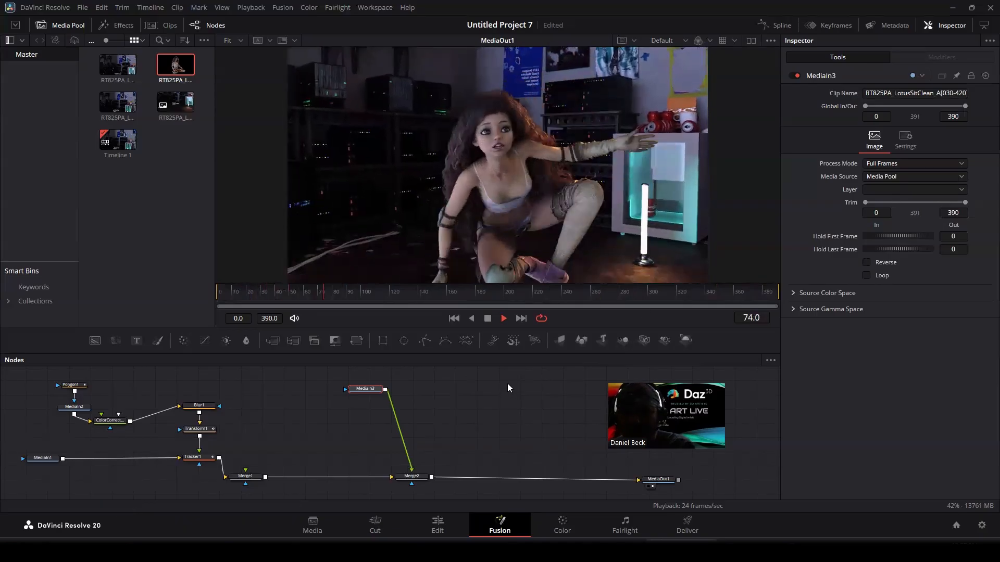
left_click(497, 428)
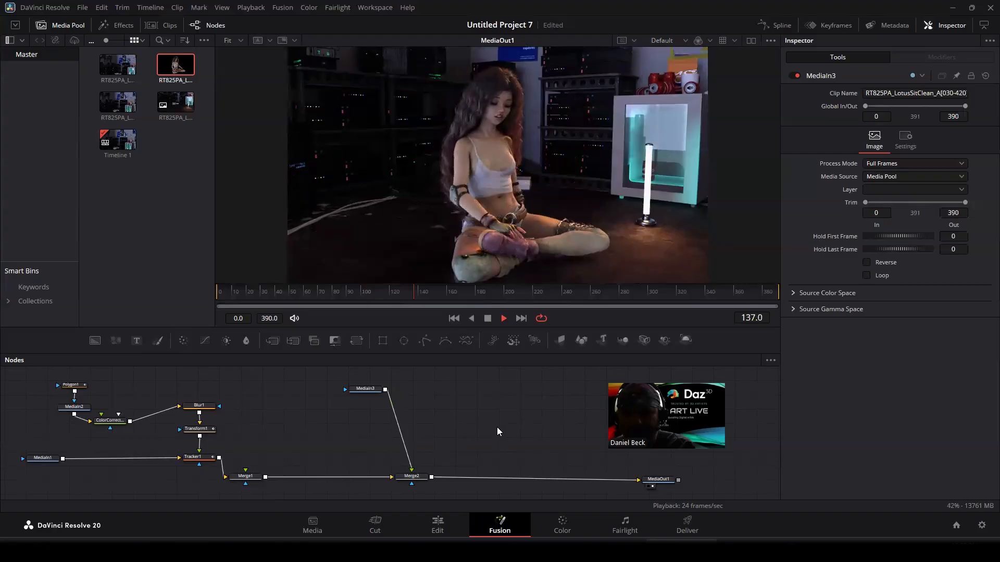
left_click(488, 319)
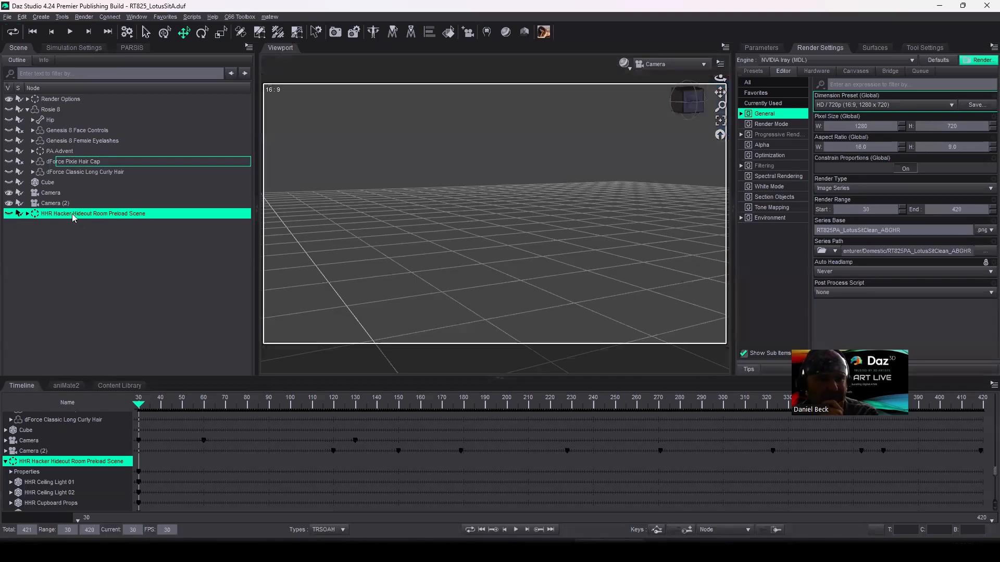
In Daz Studio, make the Rosie 8 figure visible and scrub its animation from frame 30 to frame 313
left_click(9, 110)
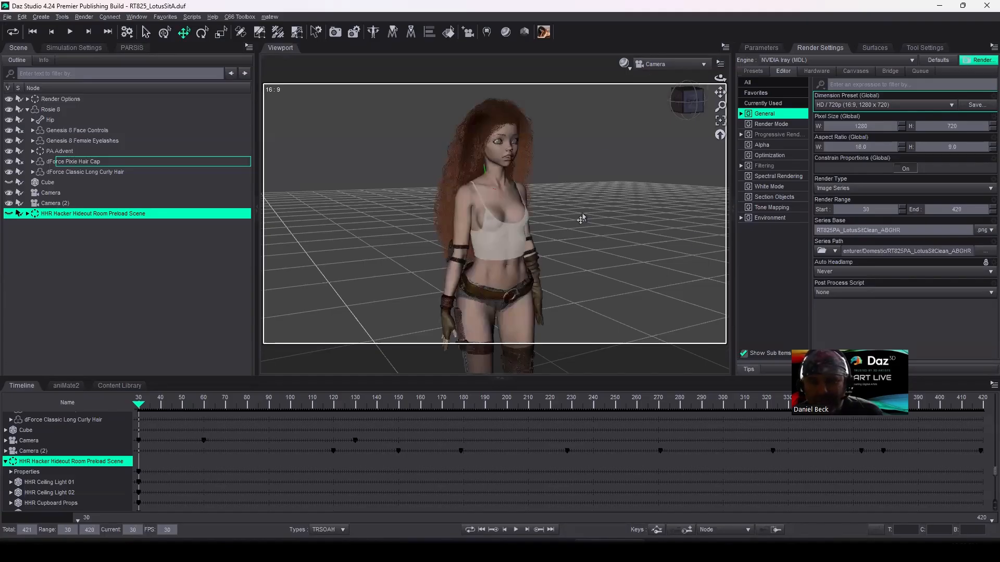
left_click_drag(143, 406, 746, 420)
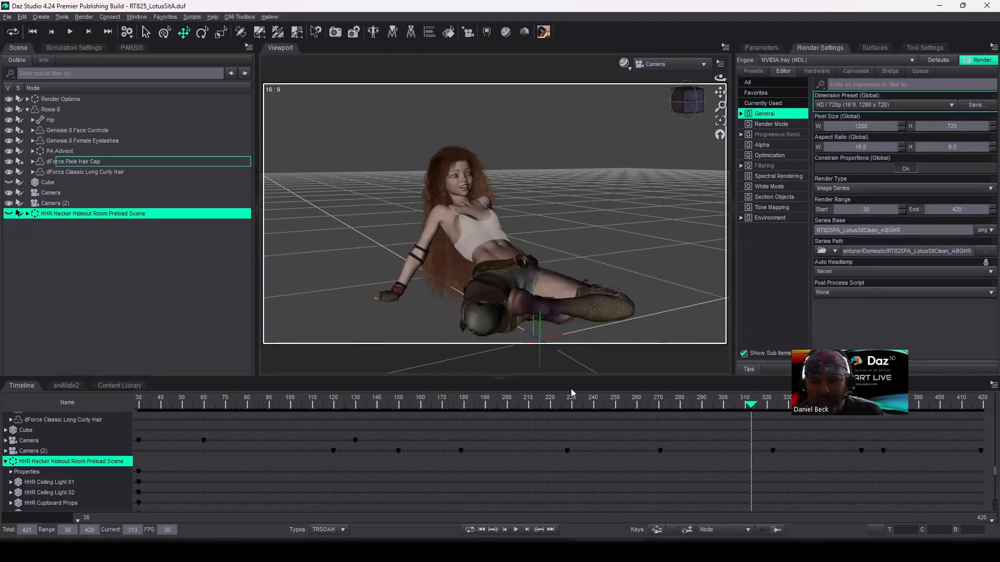
Switch to DaVinci Resolve's Deliver page, watch the rendered RT825PA_LotusSitA_HackerRoom.mov full screen, and close the player
left_click(683, 549)
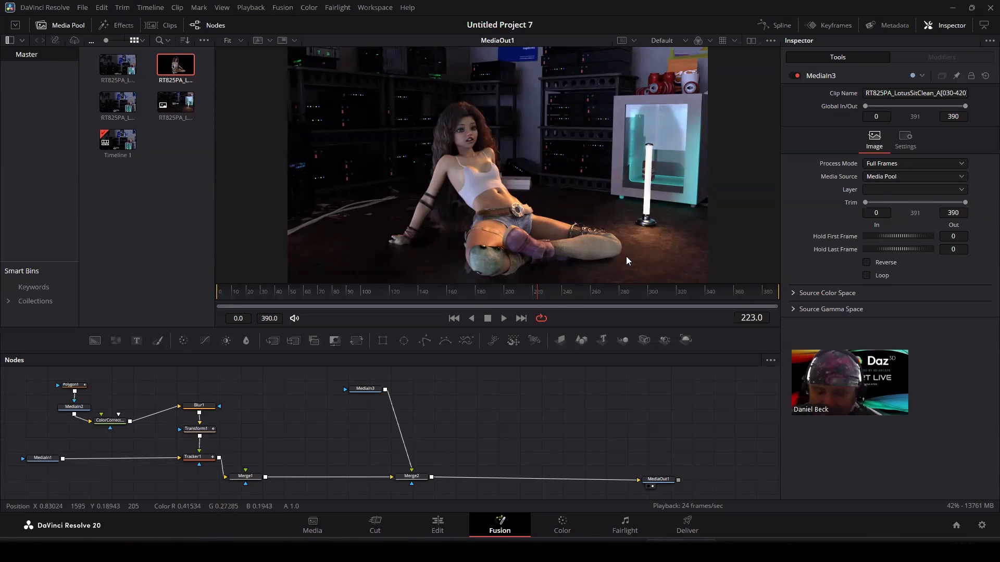
left_click(693, 522)
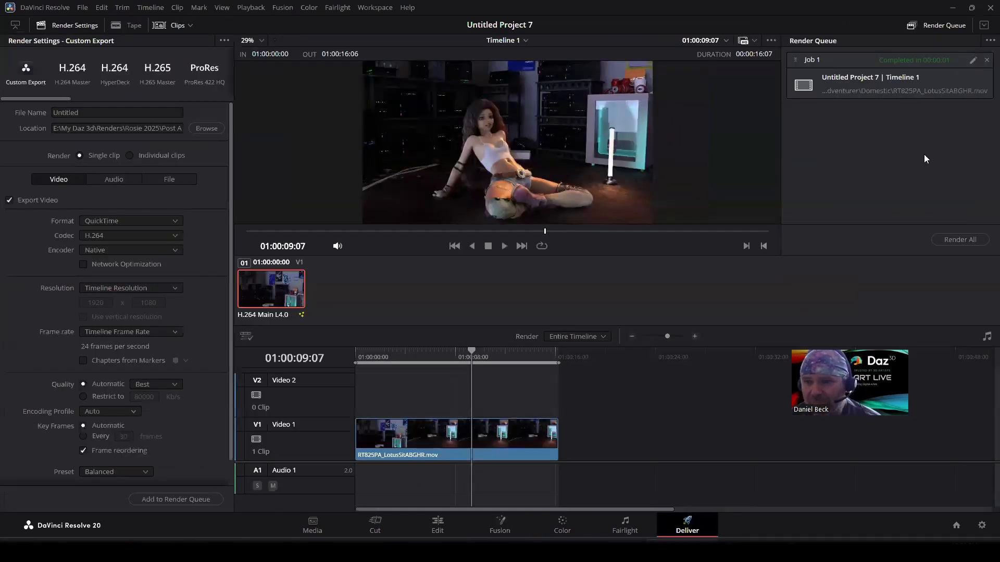
key("ctrl+f")
key("space")
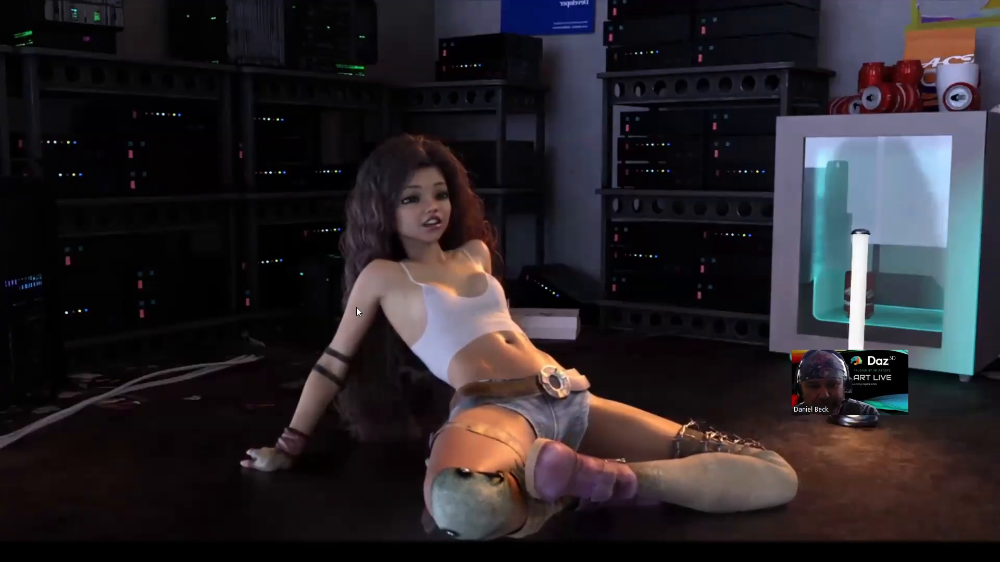
left_click(730, 379)
double_click(730, 379)
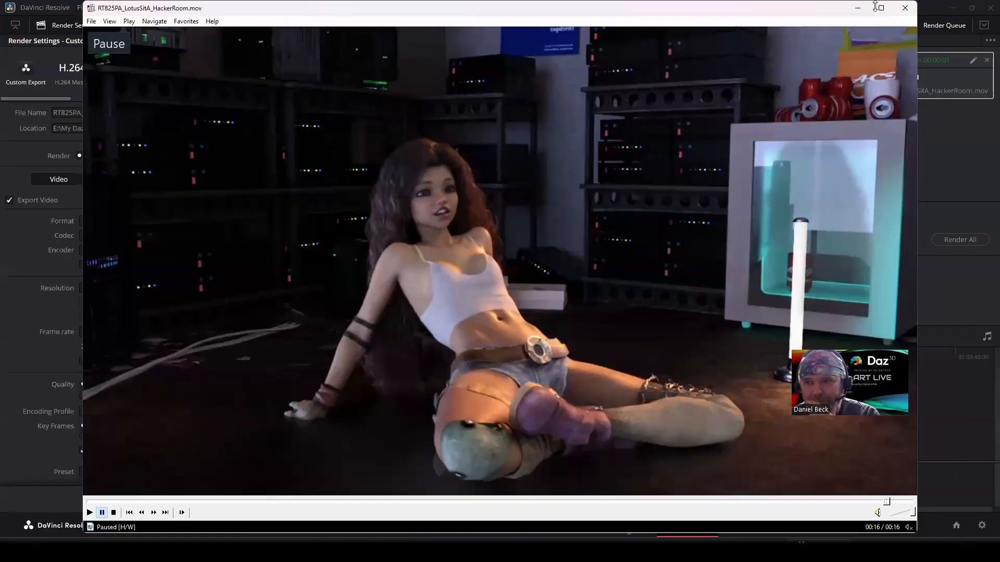
left_click(905, 8)
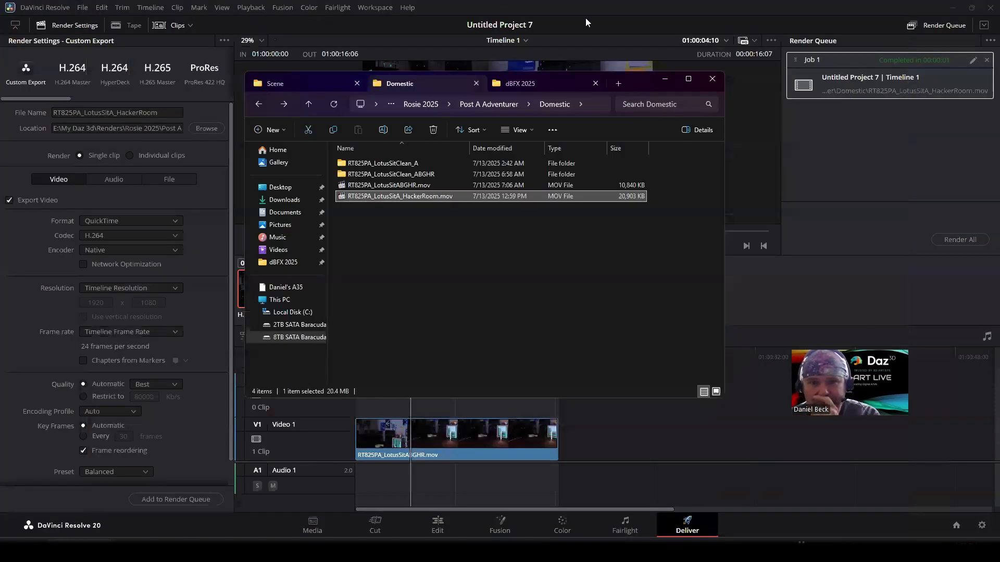
Return to Daz Studio, delete the HHR Hacker Hideout Room Preload Scene, and hide the dForce Classic Long Curly Hair
left_click(954, 8)
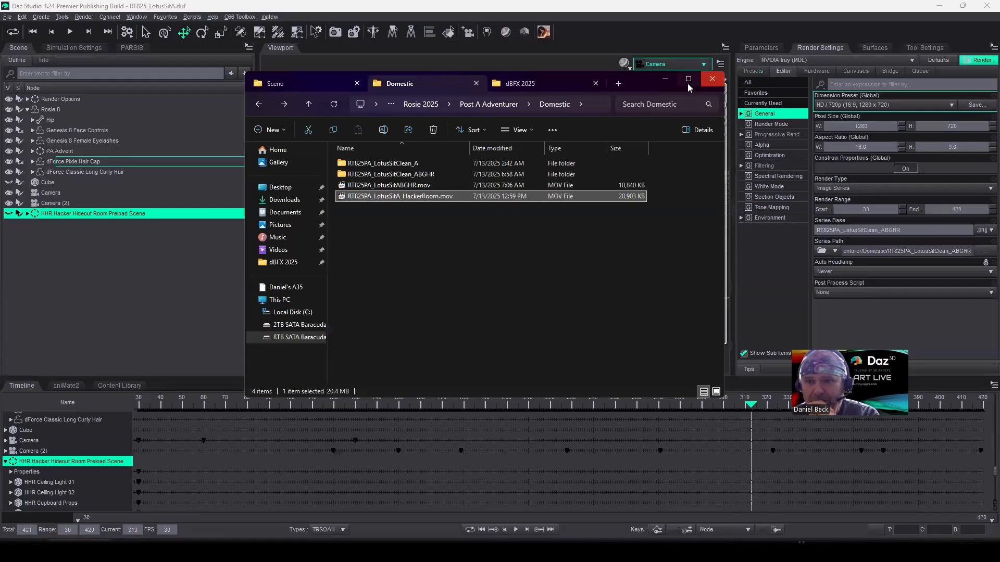
left_click(665, 83)
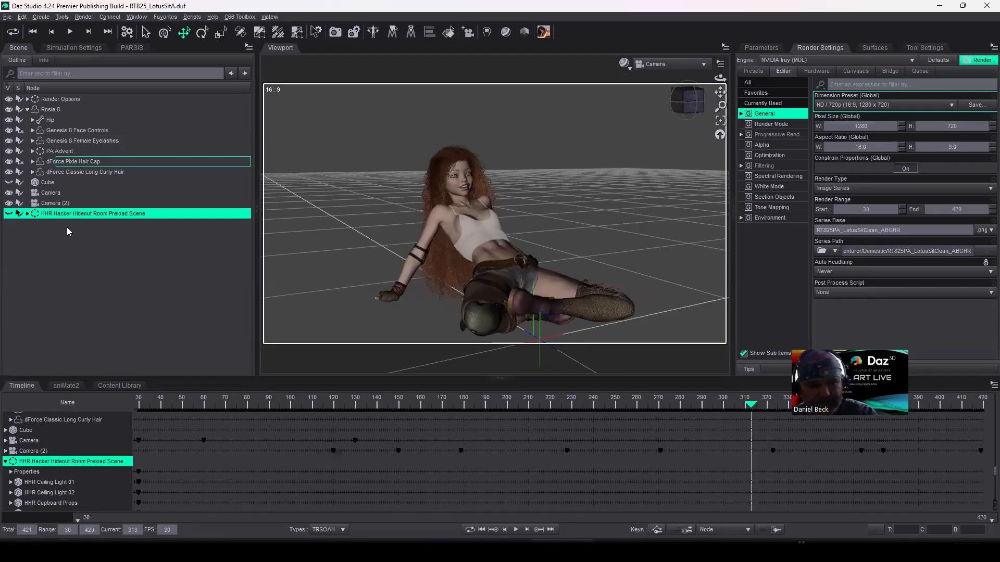
key("Delete")
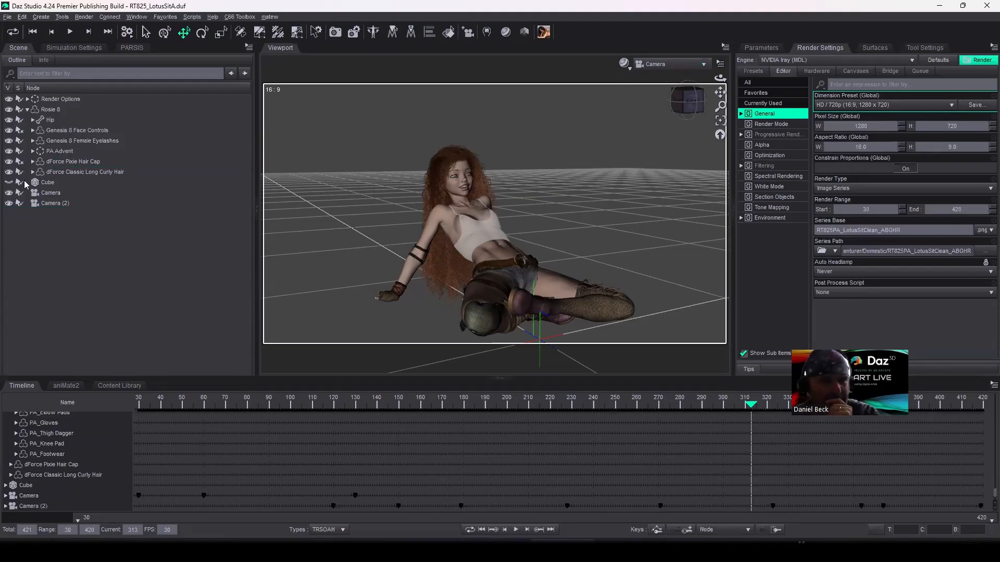
left_click(10, 173)
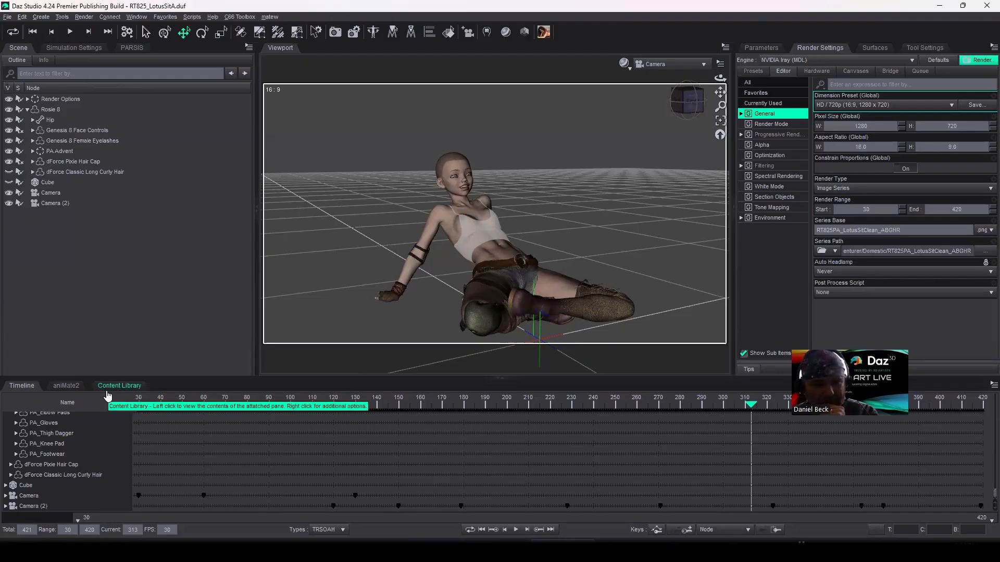
Collapse all expanded node tracks in the timeline
right_click(162, 455)
mouse_move(195, 516)
left_click(261, 515)
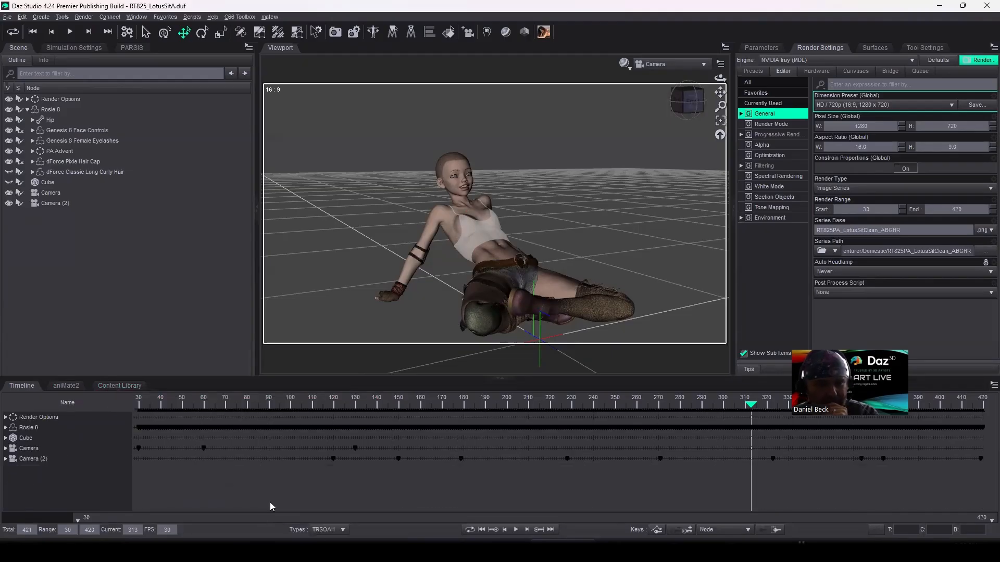
Clear Rosie 8's figure pose animation and delete the figure's remaining keyframes after frame 0
left_click(56, 110)
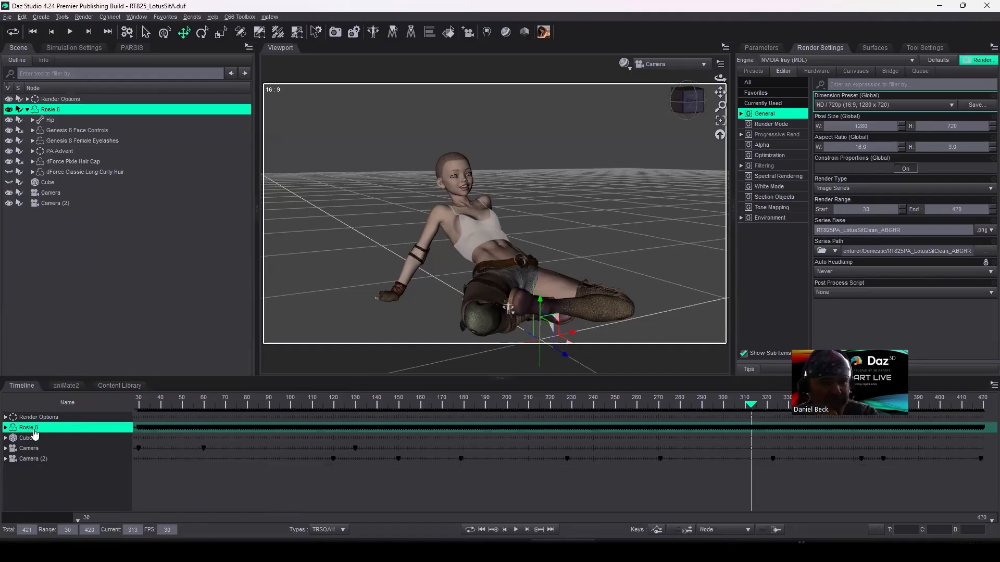
right_click(28, 393)
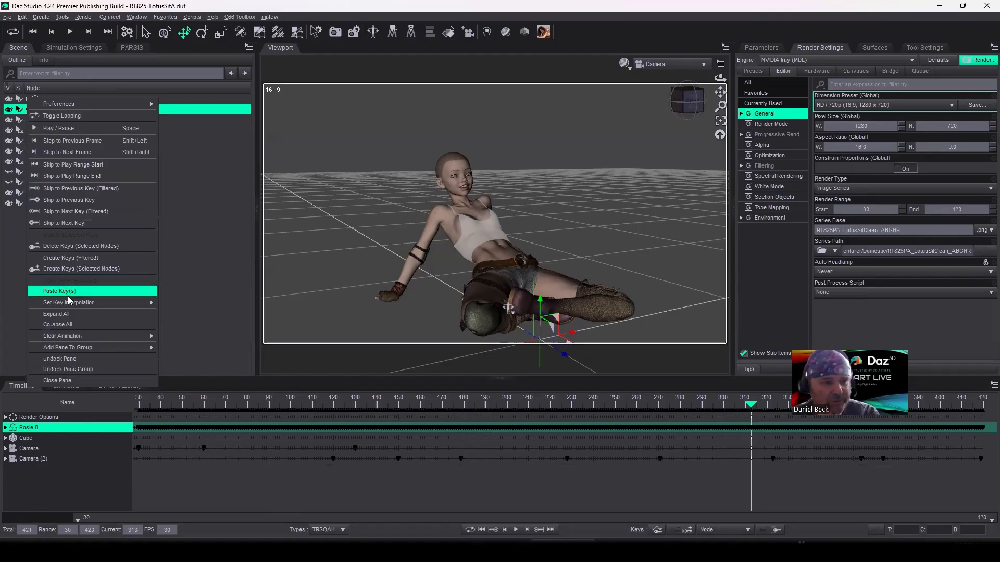
mouse_move(69, 336)
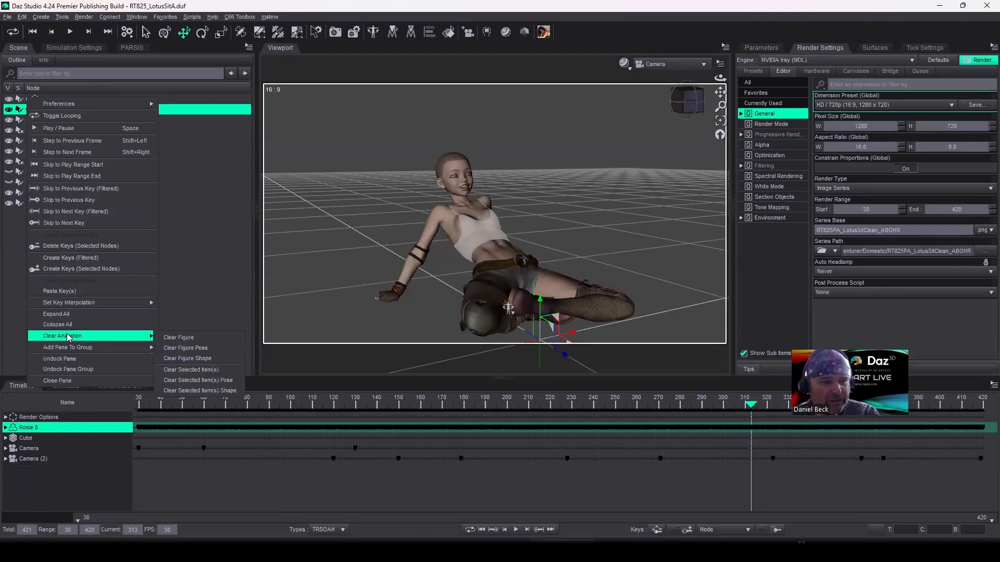
left_click(182, 349)
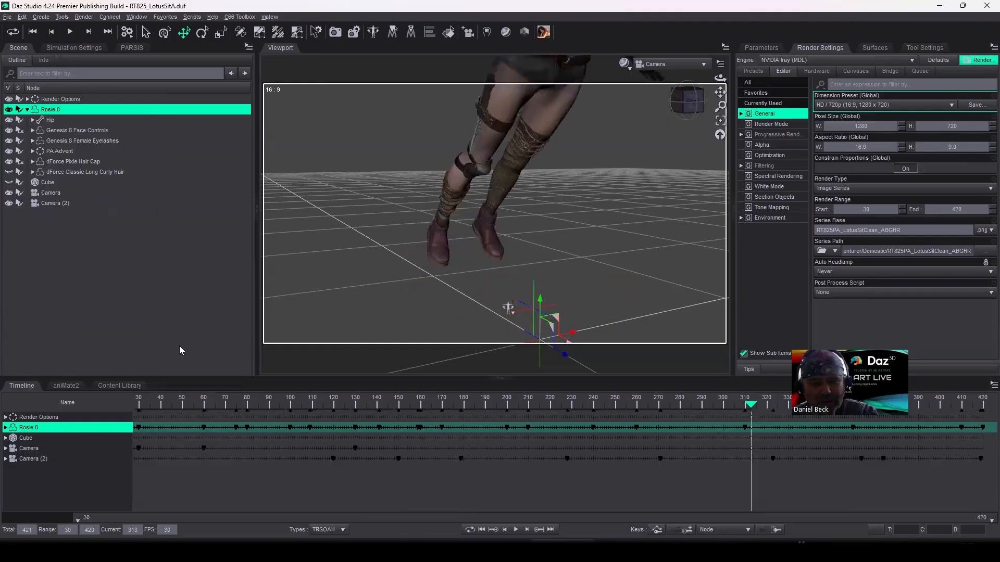
left_click_drag(983, 424, 148, 433)
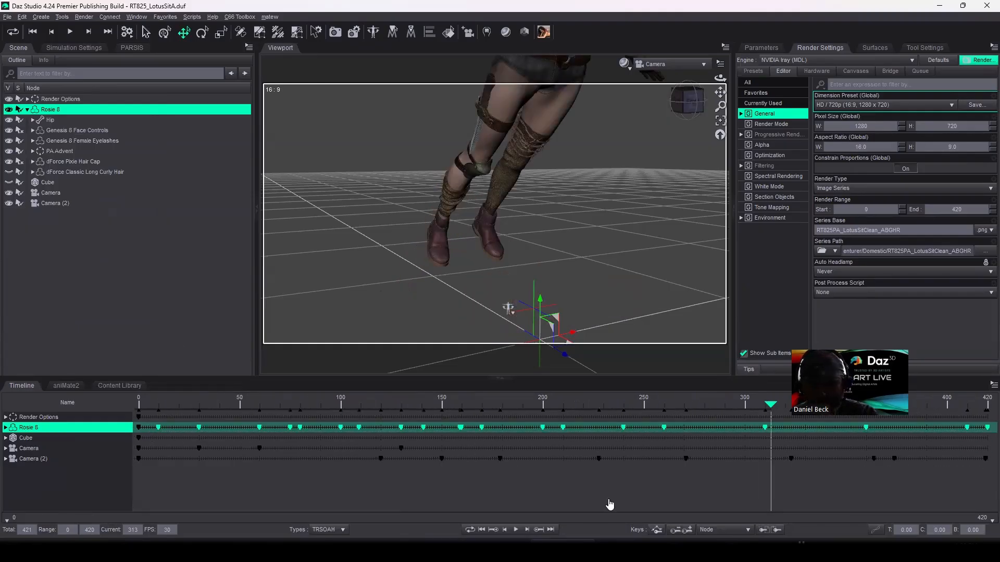
left_click(677, 530)
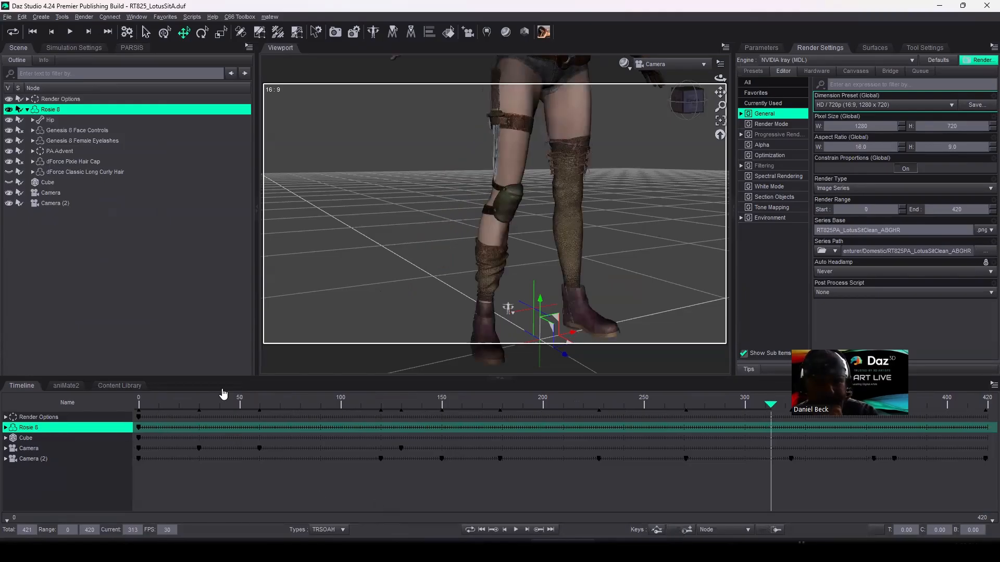
Switch the viewport to Perspective View with the whole figure framed, and return the playhead to frame 0
scroll(525, 226, "down", 5)
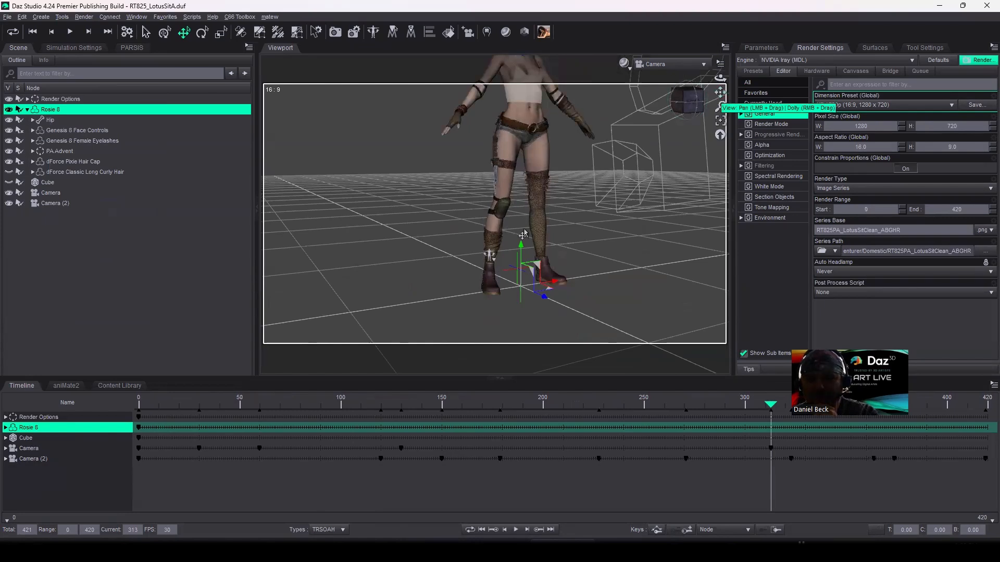
scroll(517, 243, "up", 3)
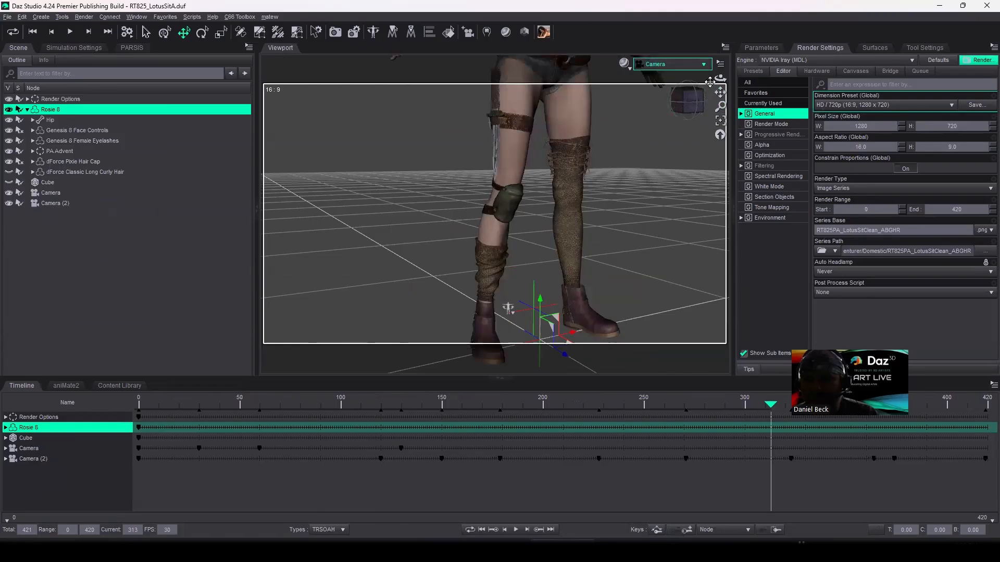
left_click(703, 64)
left_click(694, 70)
left_click_drag(719, 94, 690, 106)
left_click(214, 415)
left_click_drag(209, 406, 139, 406)
Open the Yoga Stretch G8F folder under aniBlocks > aniMate G8F in the Content Library
left_click(119, 385)
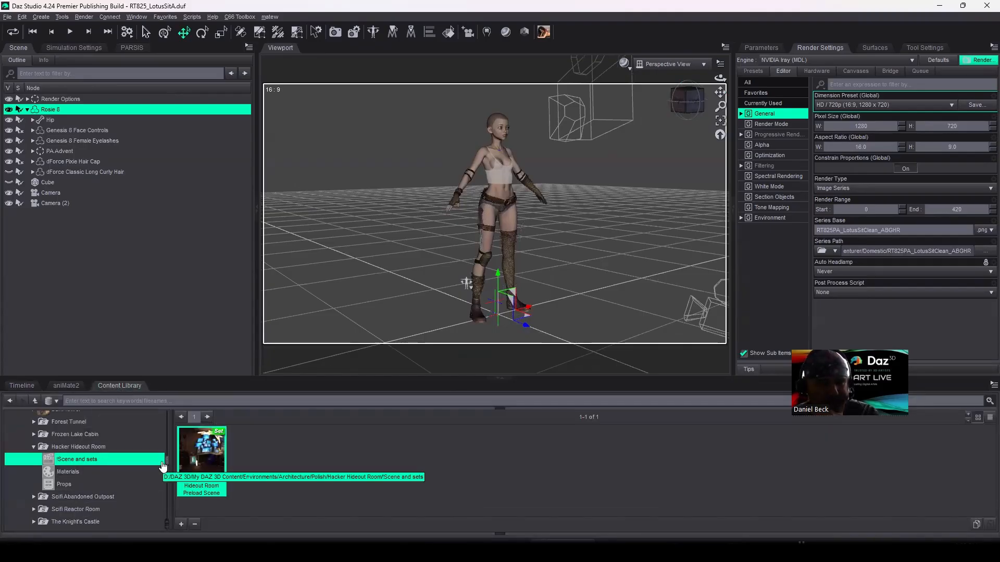
left_click_drag(166, 462, 171, 413)
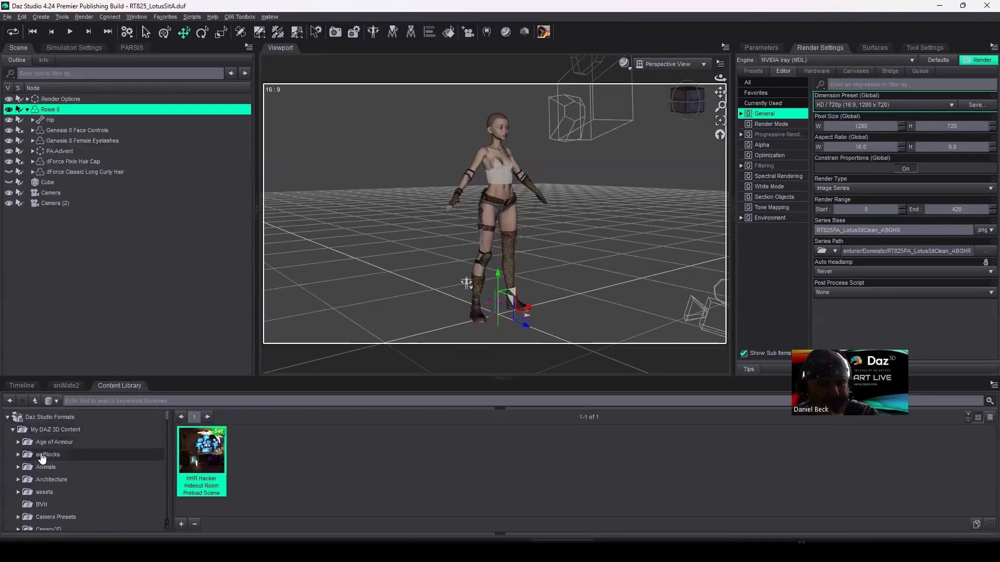
left_click(19, 455)
scroll(31, 461, "down", 3)
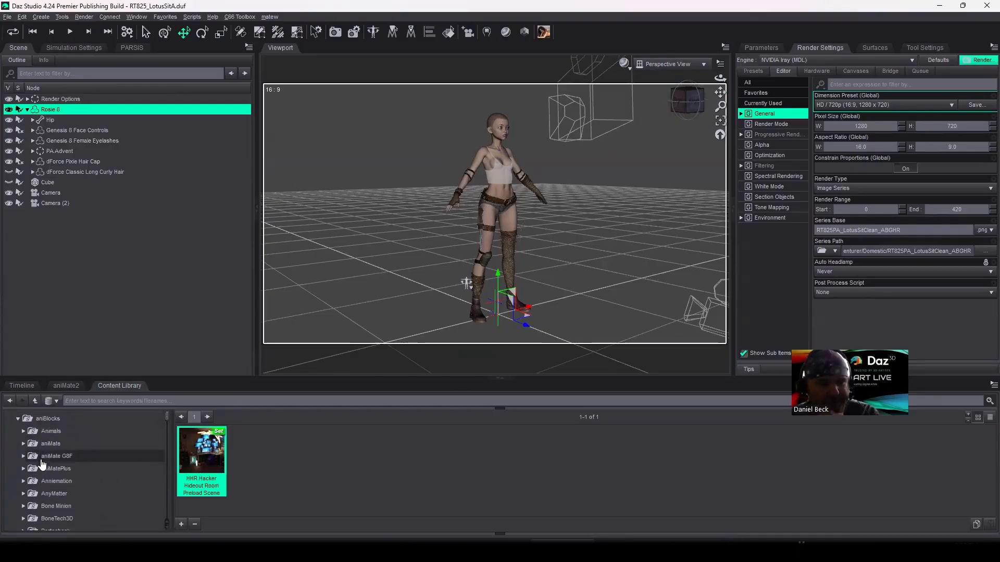
left_click(23, 421)
scroll(78, 472, "down", 2)
scroll(81, 472, "down", 5)
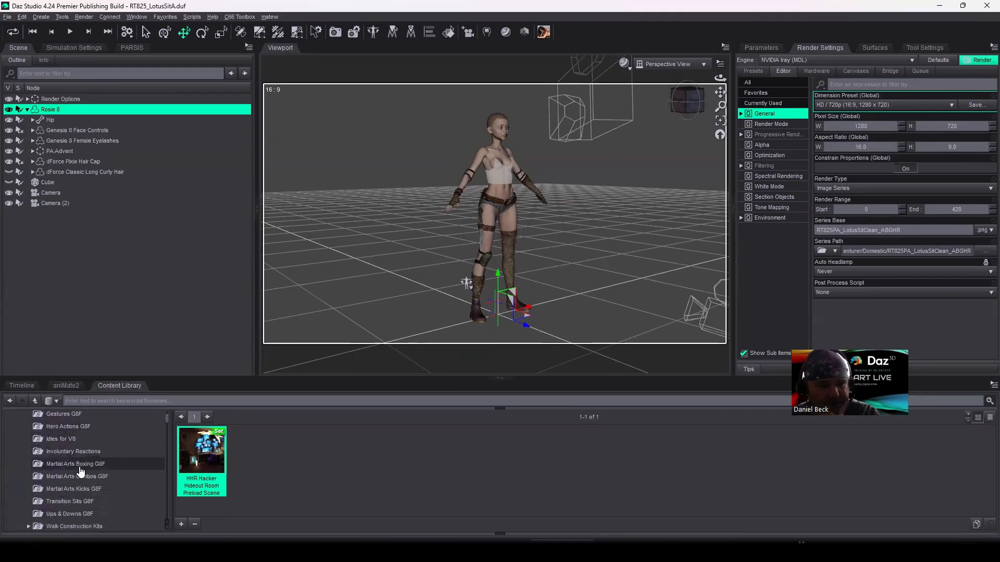
scroll(79, 471, "down", 1)
left_click(77, 455)
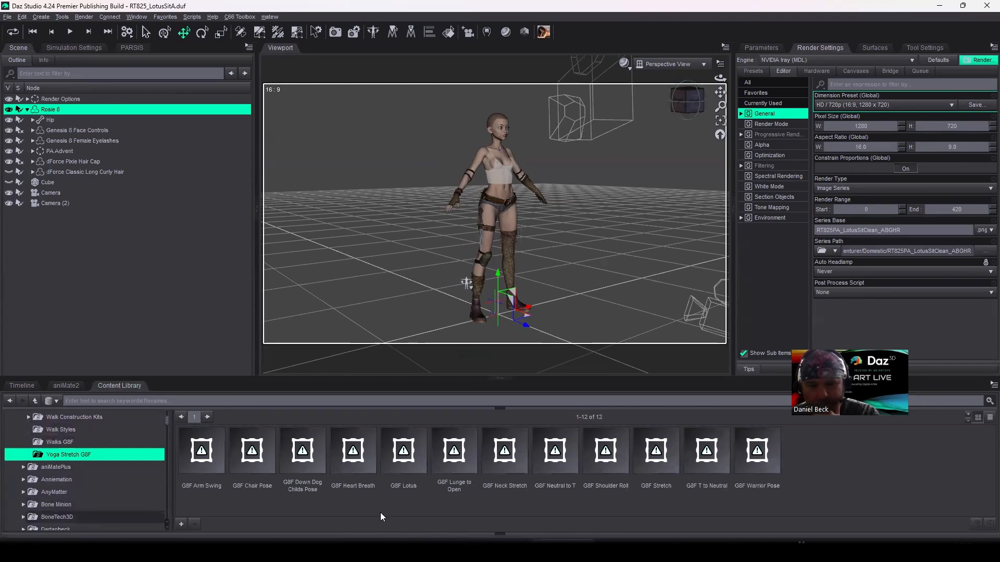
Delete the G8F Lotus and face-control aniBlocks in aniMate2 except Buffer, and remove the Genesis 8 Face Controls track
double_click(402, 471)
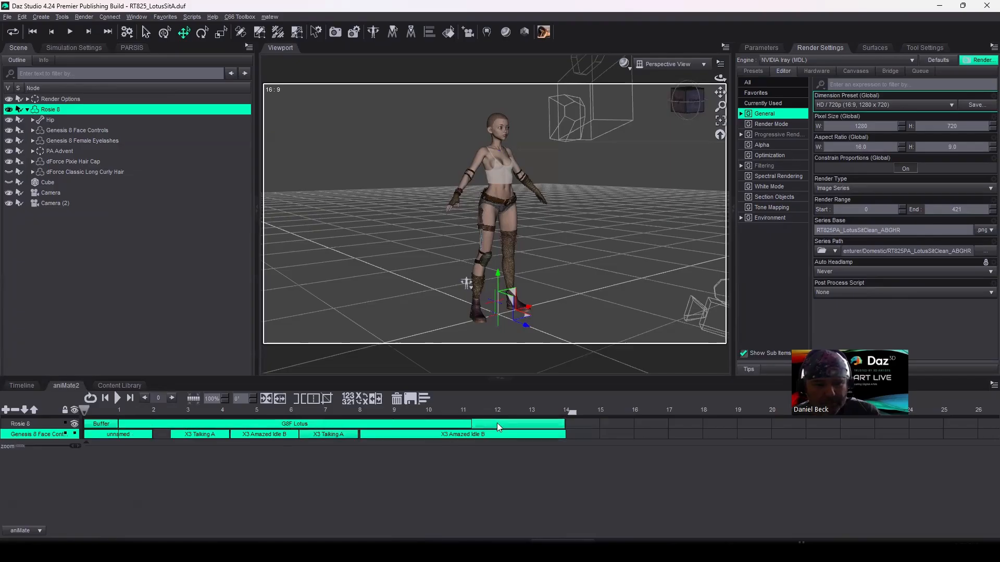
left_click(398, 400)
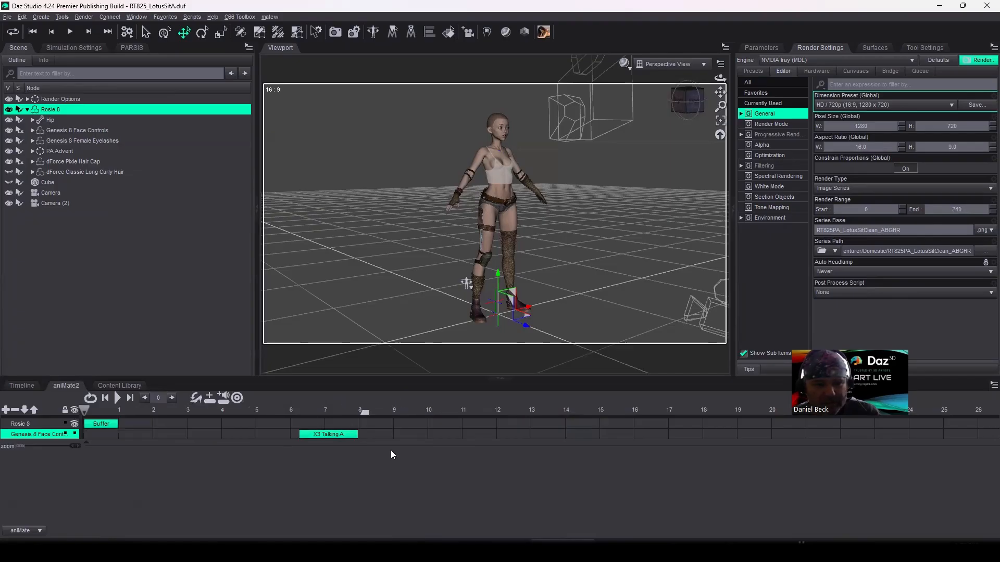
left_click(347, 437)
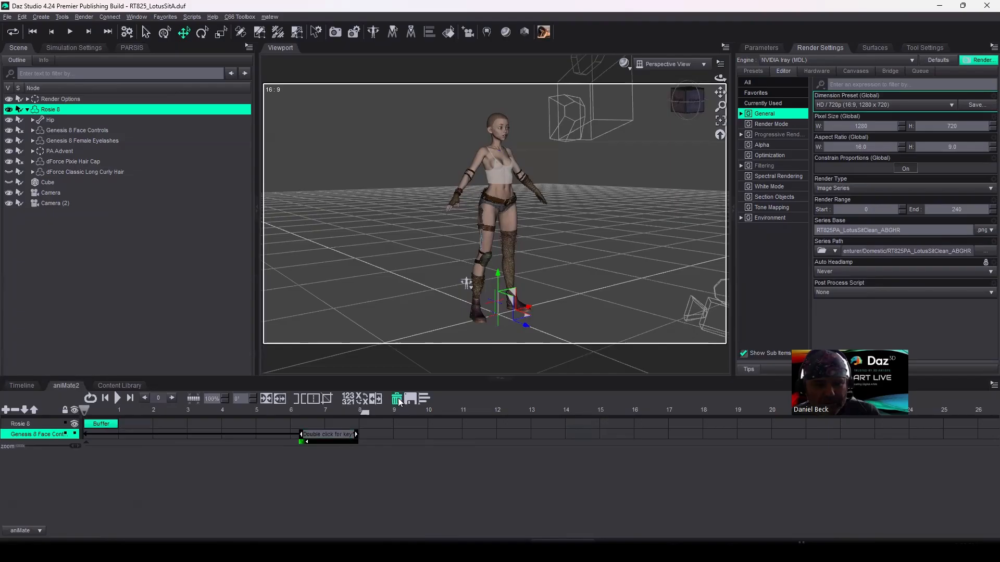
key("Delete")
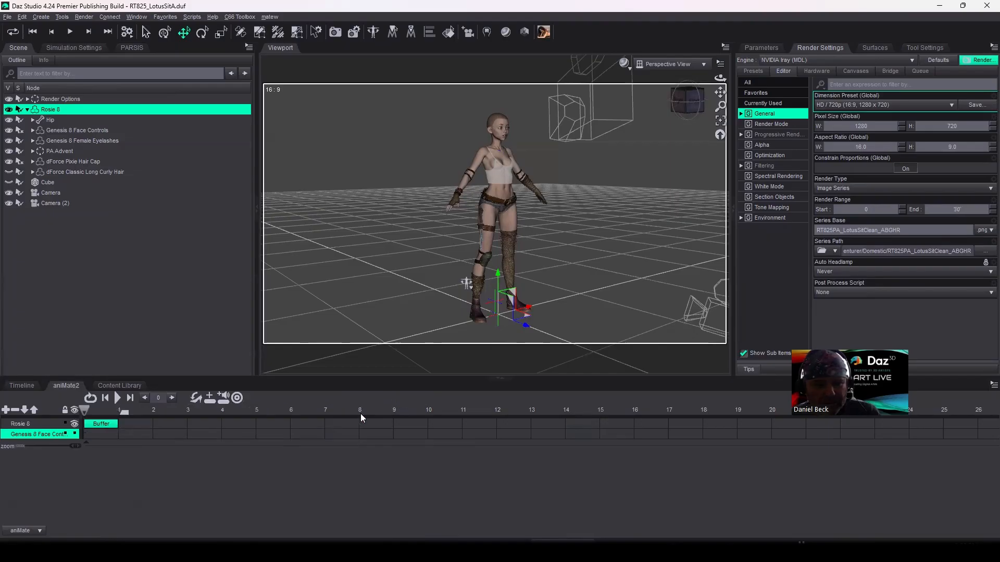
left_click(15, 411)
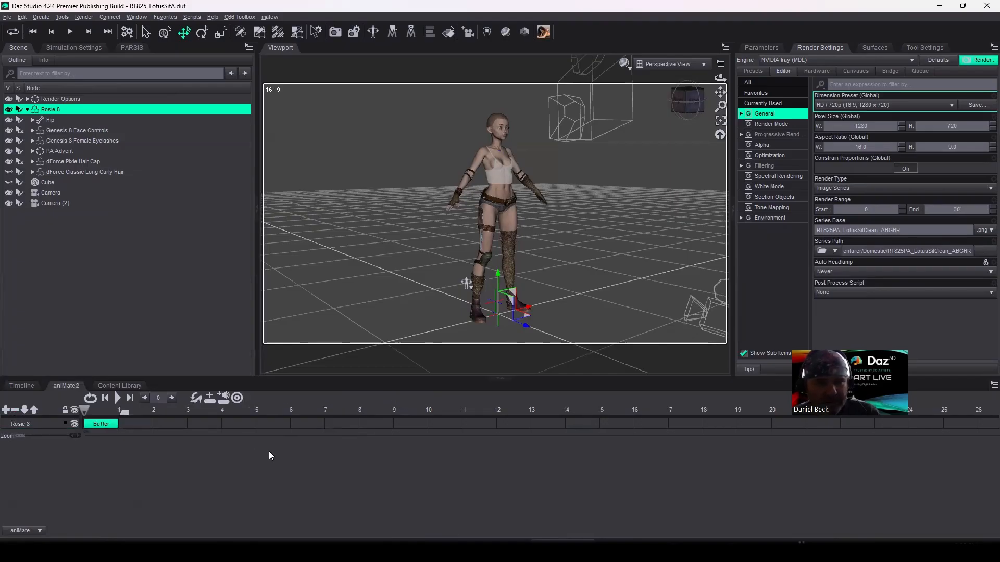
Add the G8F Lotus aniBlock to Rosie 8's track directly after the Buffer block, at about the 1-second mark
left_click_drag(85, 412, 134, 414)
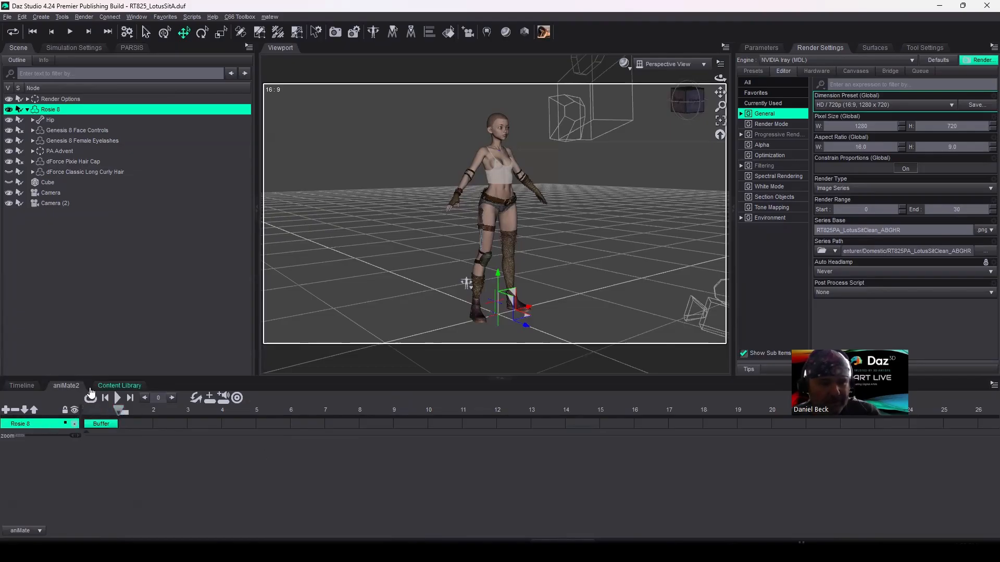
left_click(119, 386)
double_click(415, 471)
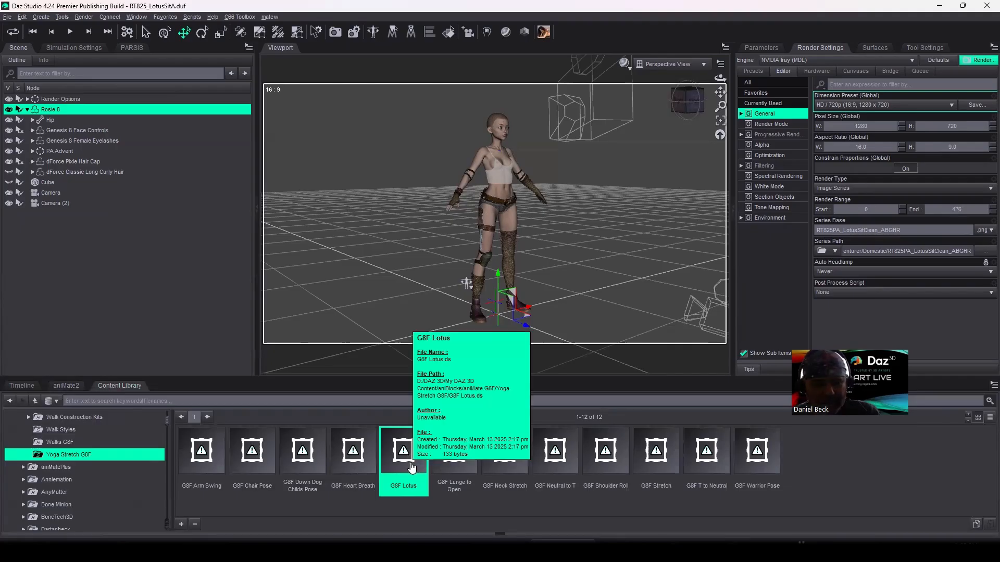
left_click(65, 386)
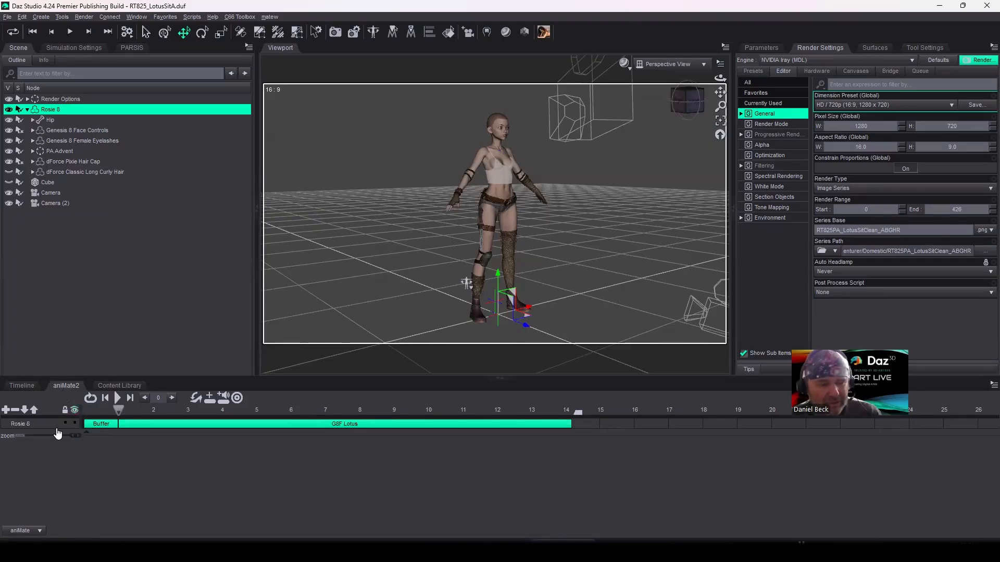
Play the G8F Lotus animation in aniMate2 from the Buffer's end, switch the viewport to Camera, and return to the start
left_click(129, 436)
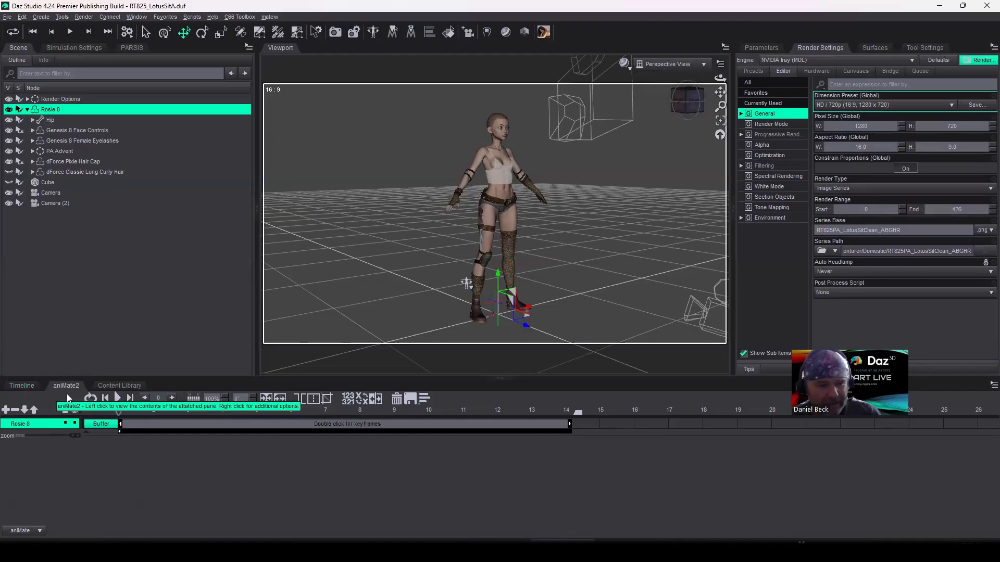
left_click_drag(119, 411, 120, 414)
left_click(118, 399)
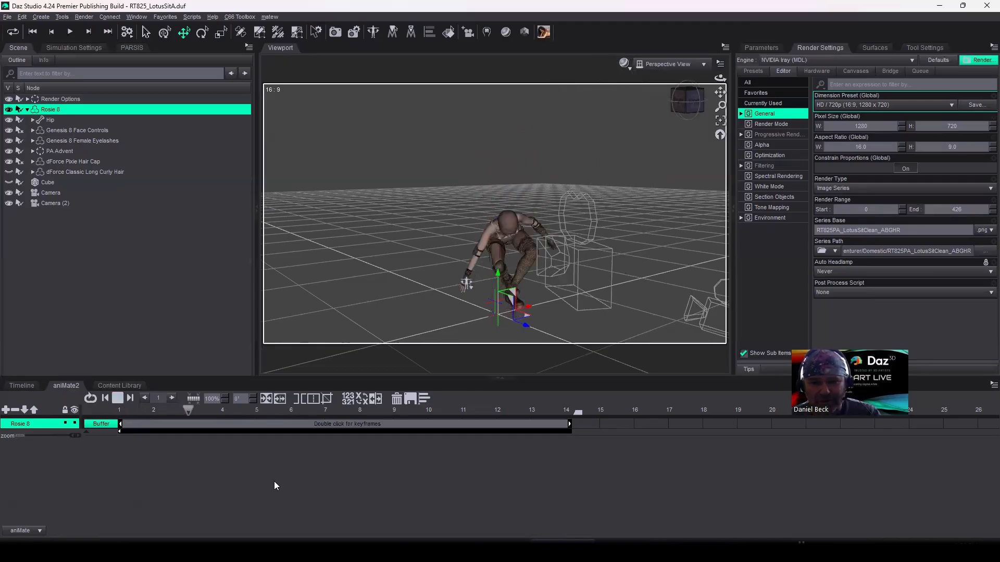
left_click(672, 64)
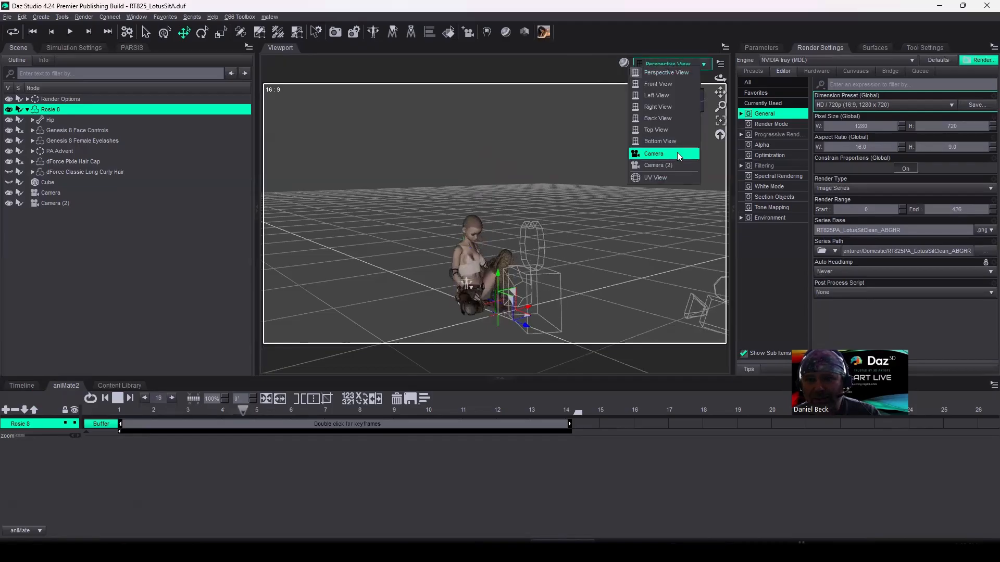
left_click(676, 155)
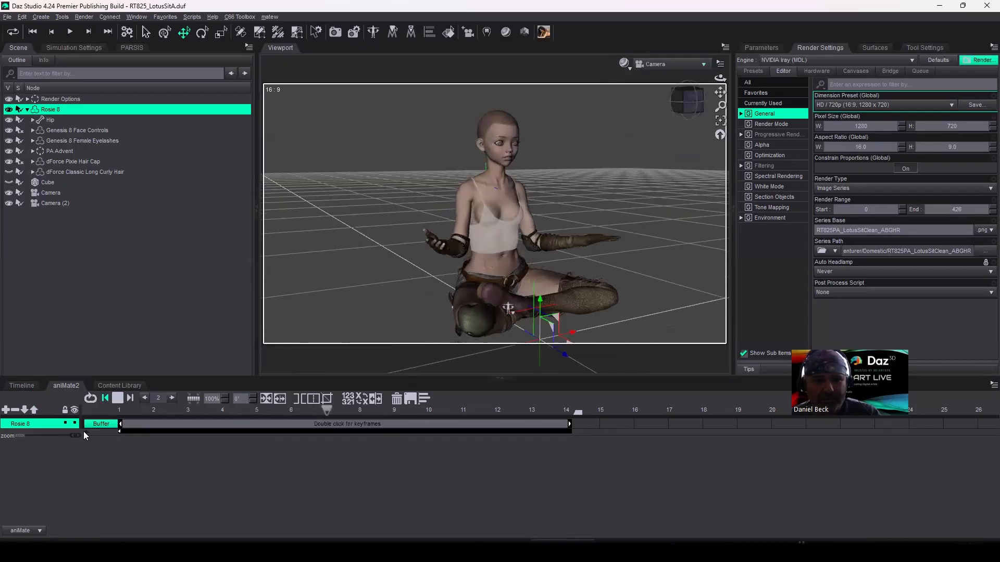
left_click(105, 399)
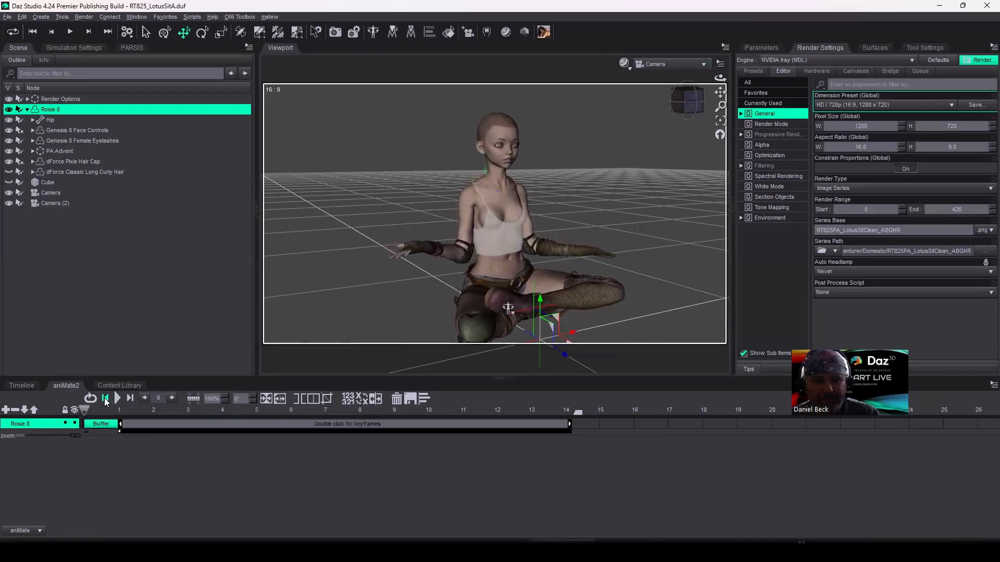
Set the start of the Timeline's play range to frame 30, where the Lotus block begins
left_click(122, 411)
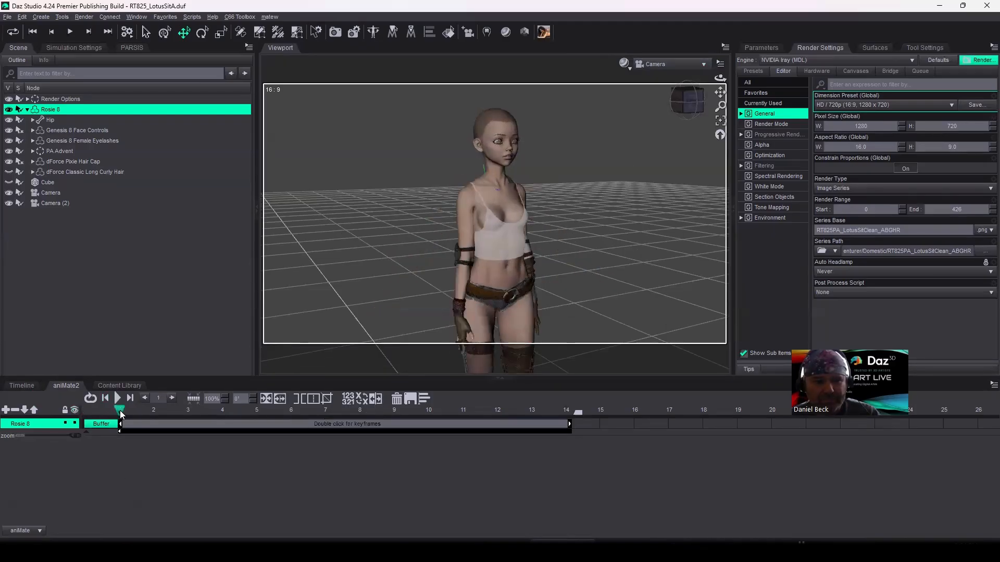
left_click(22, 386)
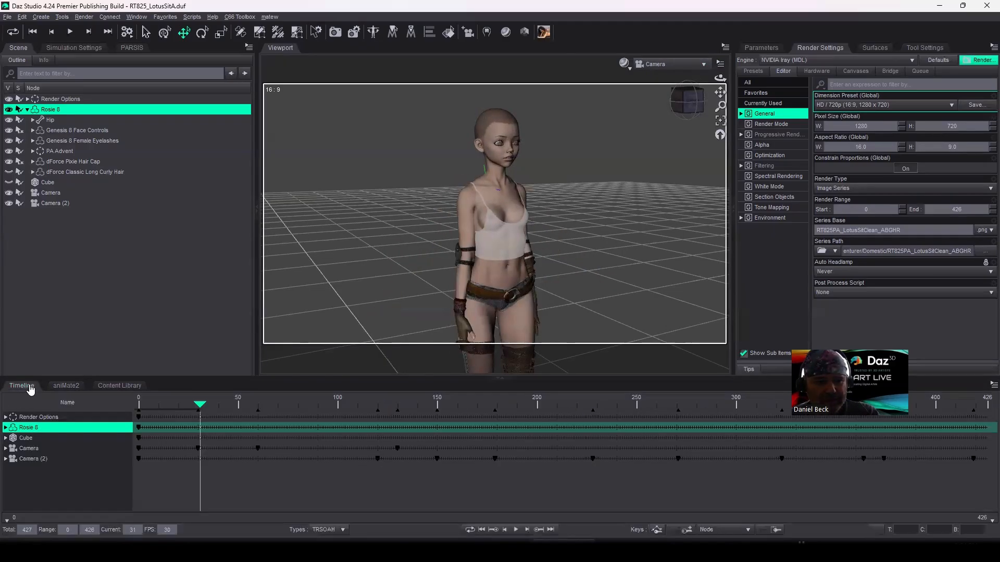
left_click(63, 530)
type("3")
key("Return")
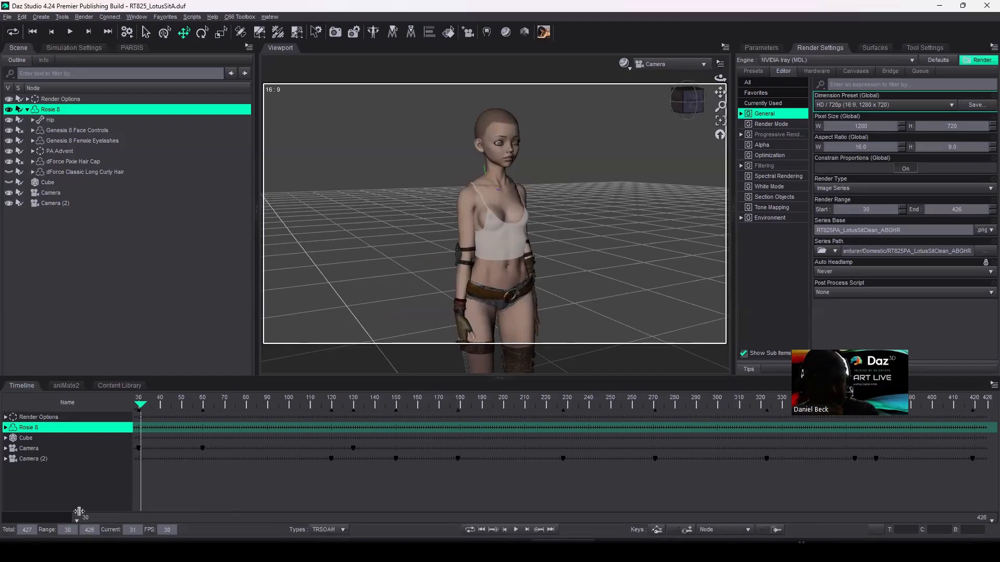
Play the timeline range through the Camera view, showing and hiding the dForce Classic Long Curly Hair, and return to frame 30
left_click(8, 174)
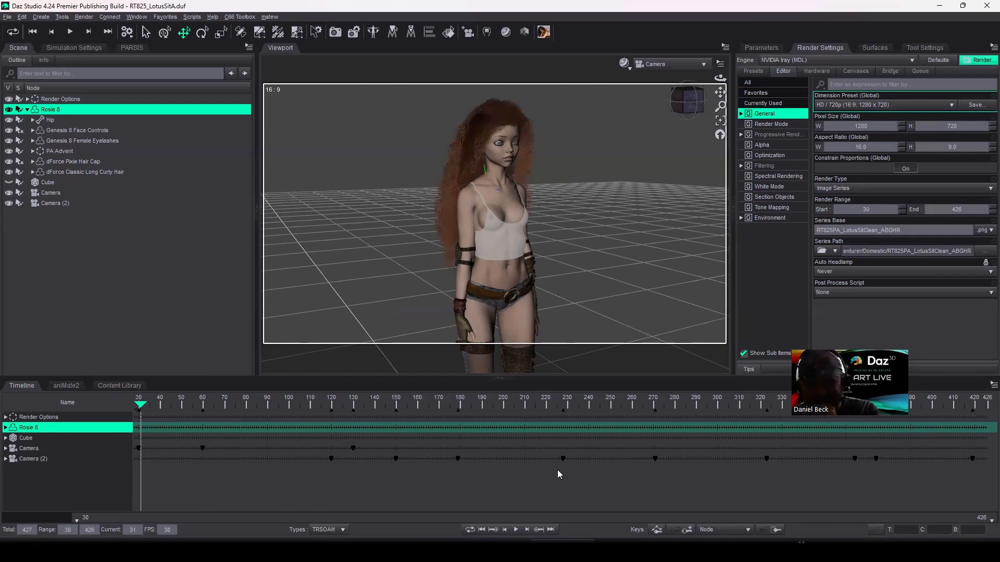
left_click(515, 529)
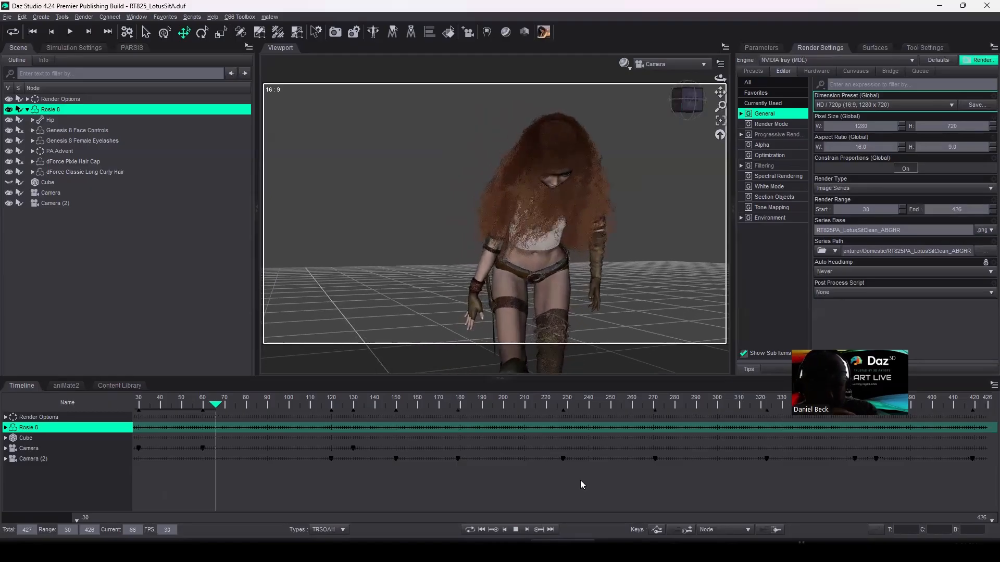
left_click(9, 182)
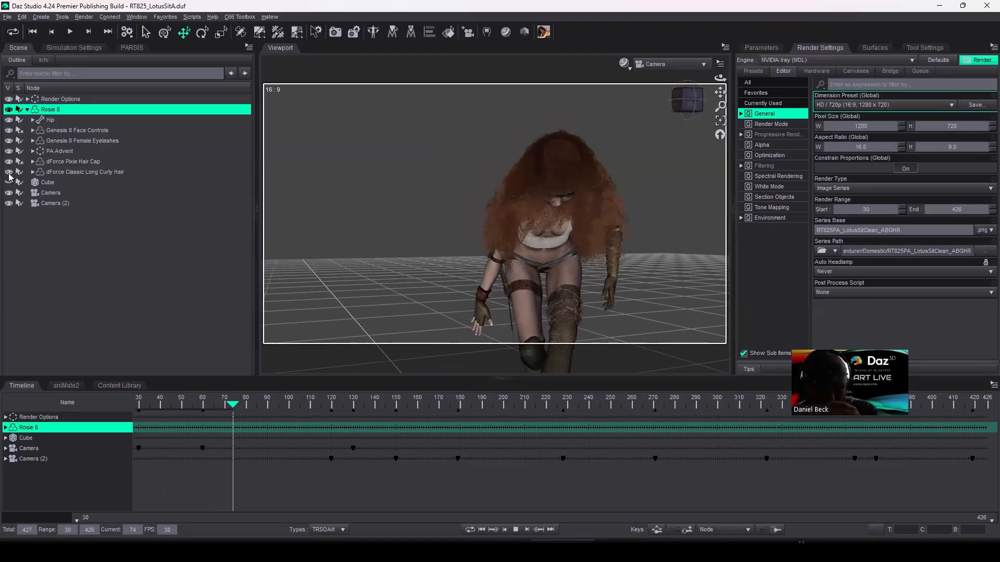
left_click(8, 172)
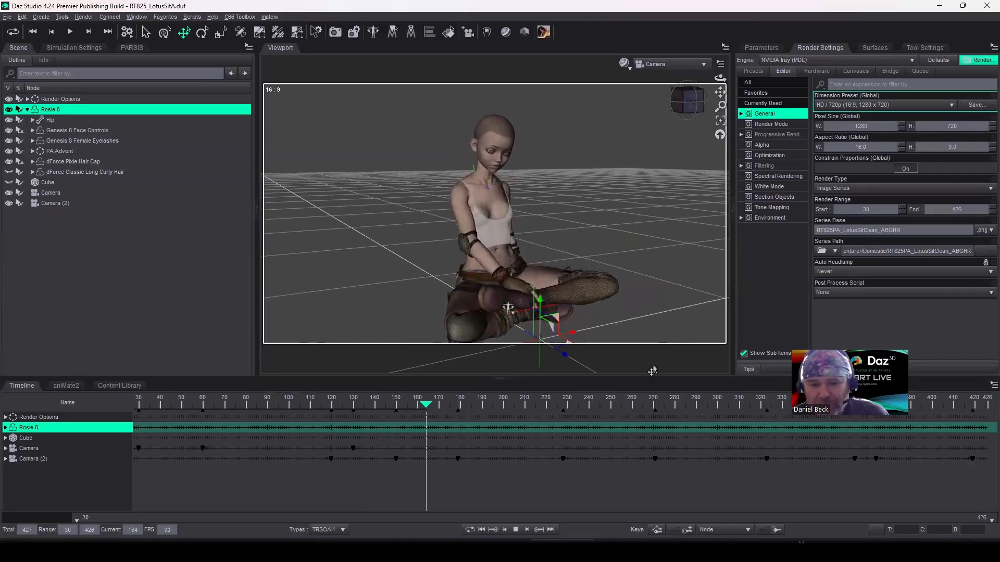
left_click(146, 32)
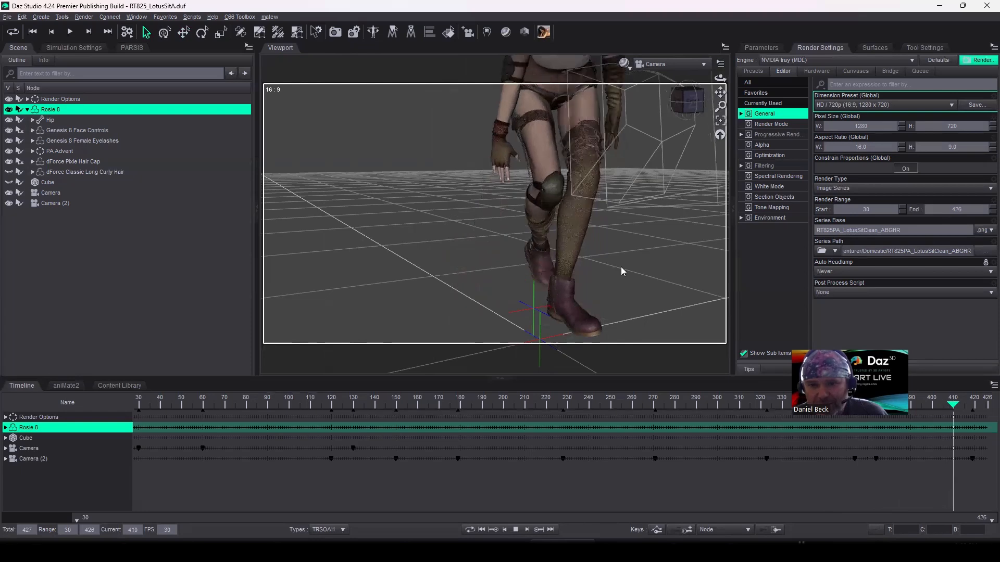
left_click(515, 530)
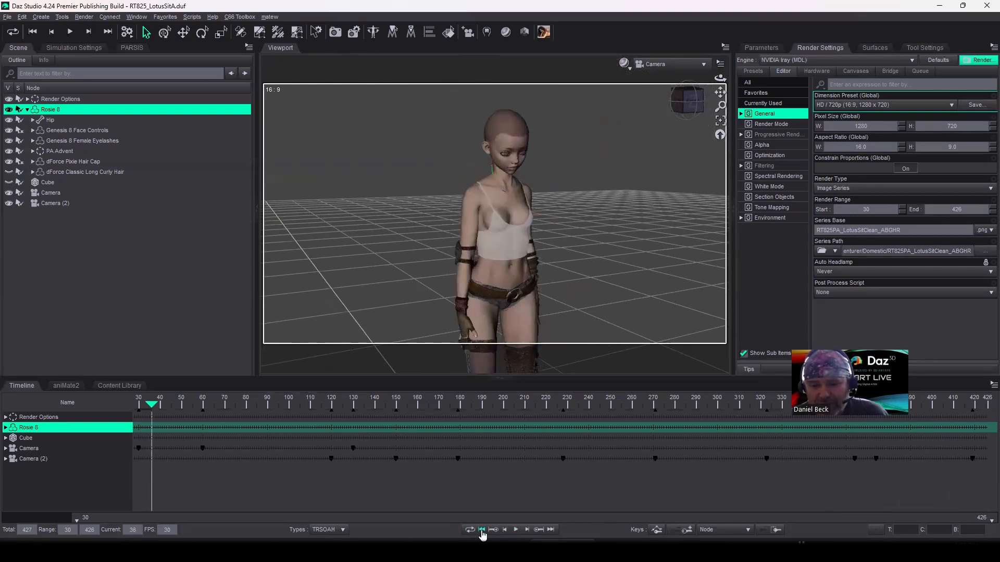
left_click(482, 530)
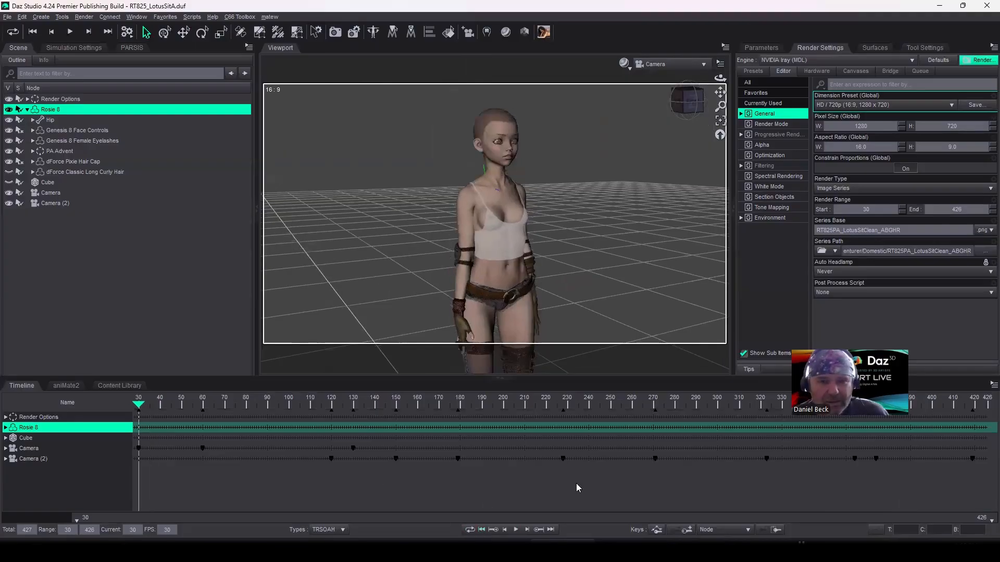
Close Daz Studio and switch to the DaVinci Resolve project
left_click(986, 5)
left_click(488, 281)
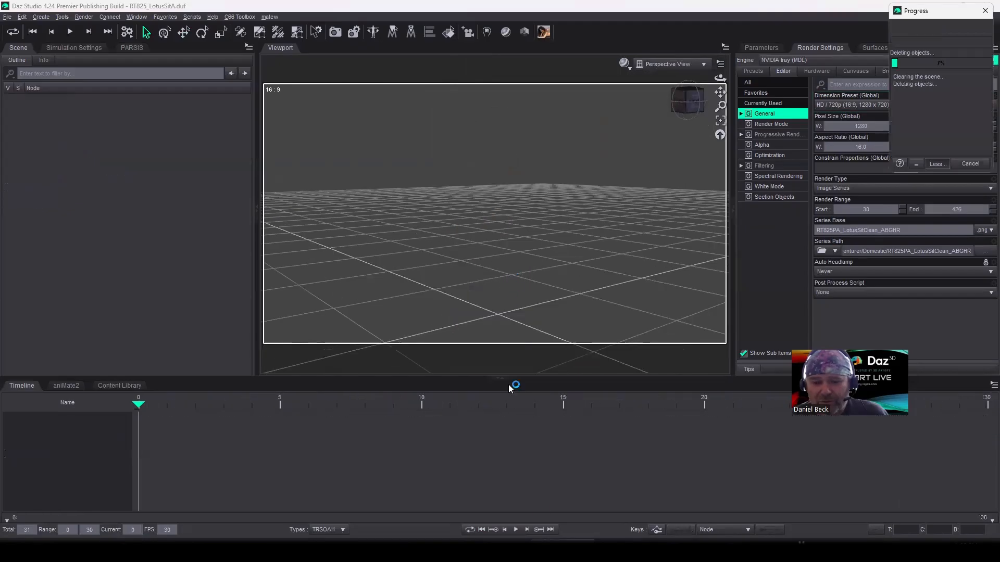
mouse_move(815, 550)
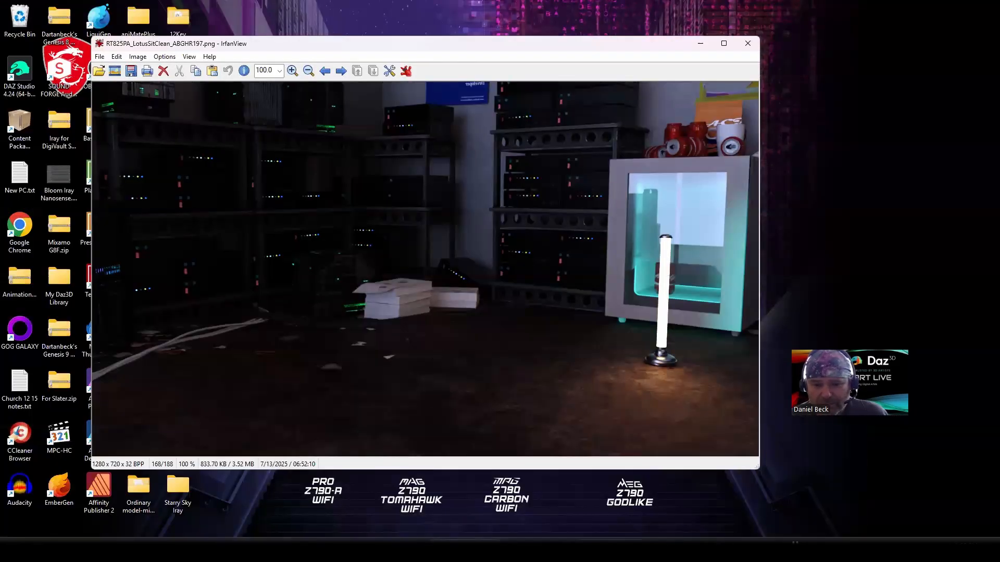
key("alt+Tab")
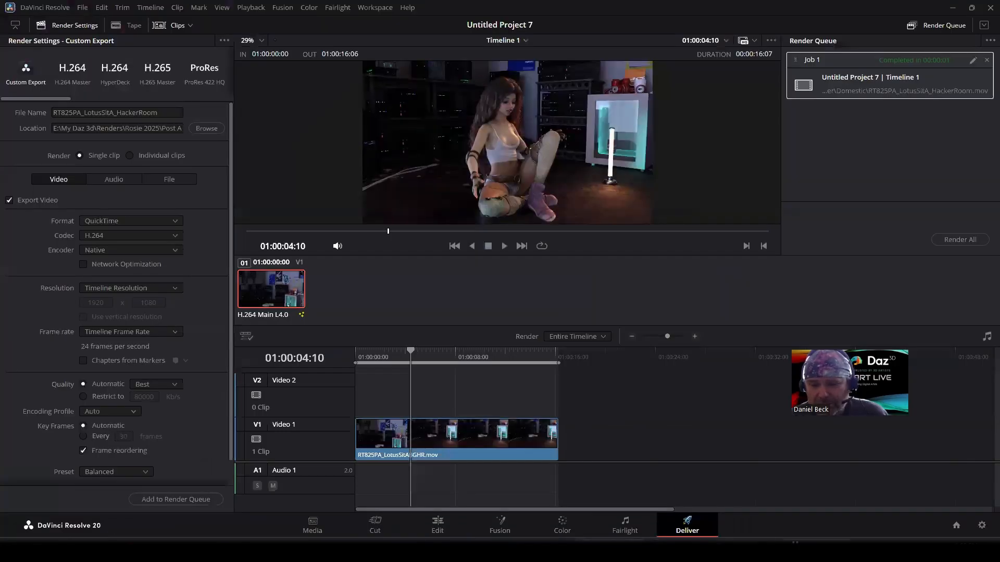
Open the rendered hacker-room video from its folder in the media player at full screen
left_click(815, 548)
left_click(703, 392)
double_click(703, 394)
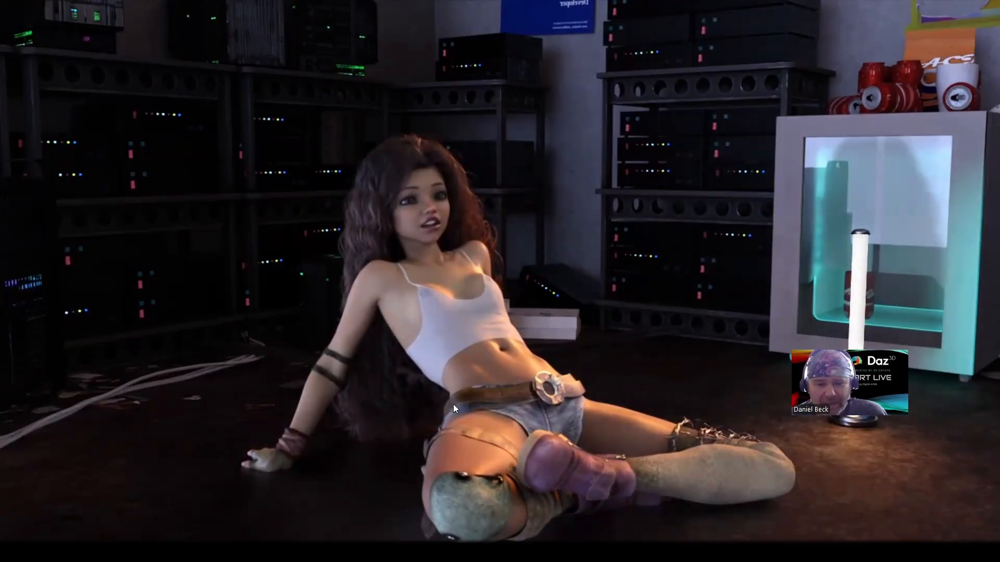
Replay the video from 00:08, pausing and resuming playback to review the seated figure's motion
mouse_move(469, 532)
left_click_drag(421, 532, 489, 533)
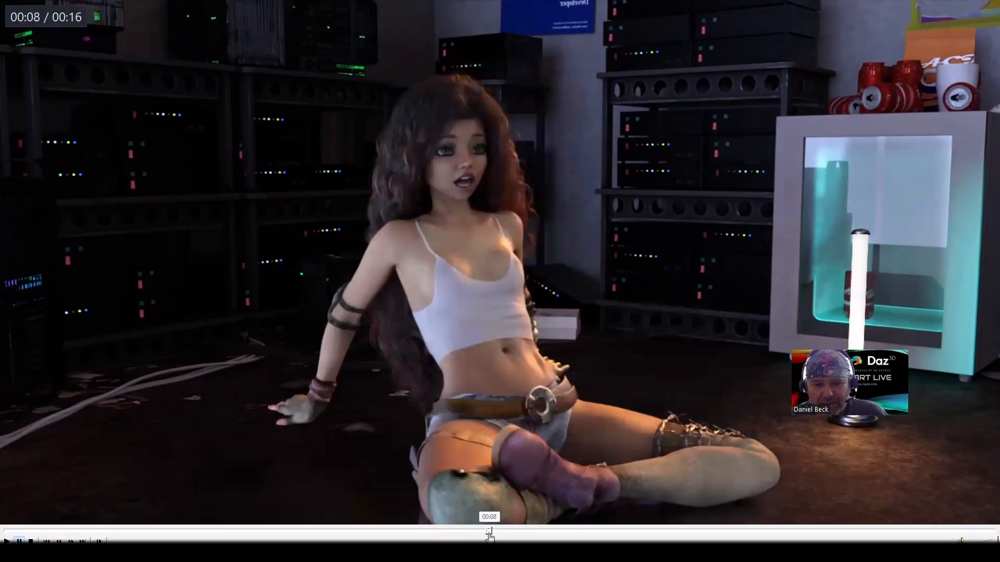
left_click(504, 395)
left_click(504, 395)
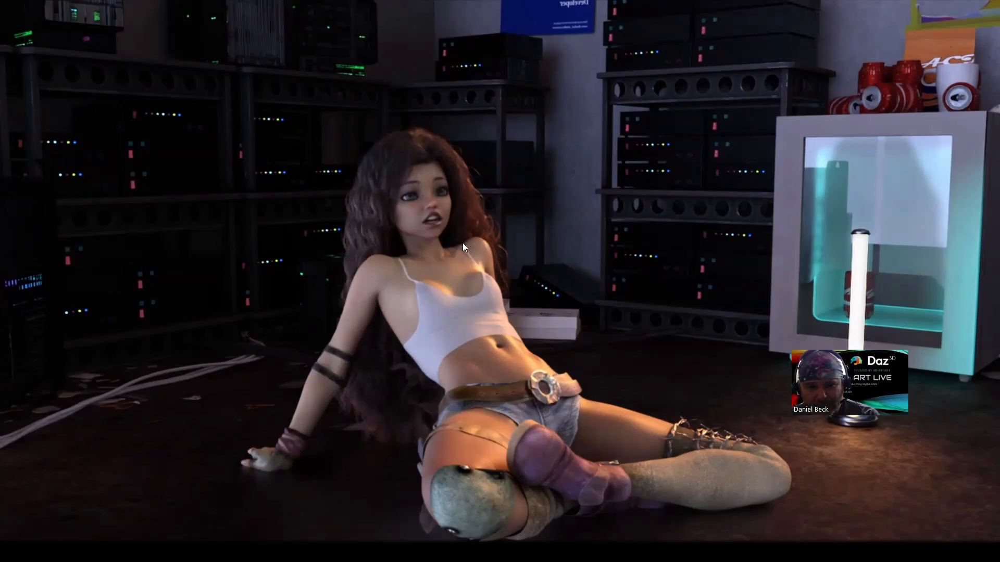
left_click(203, 439)
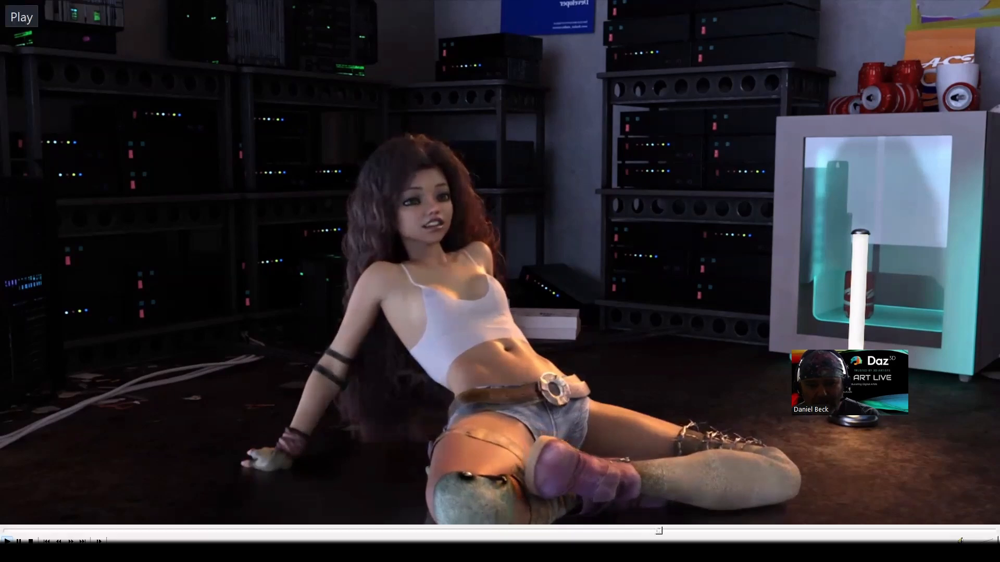